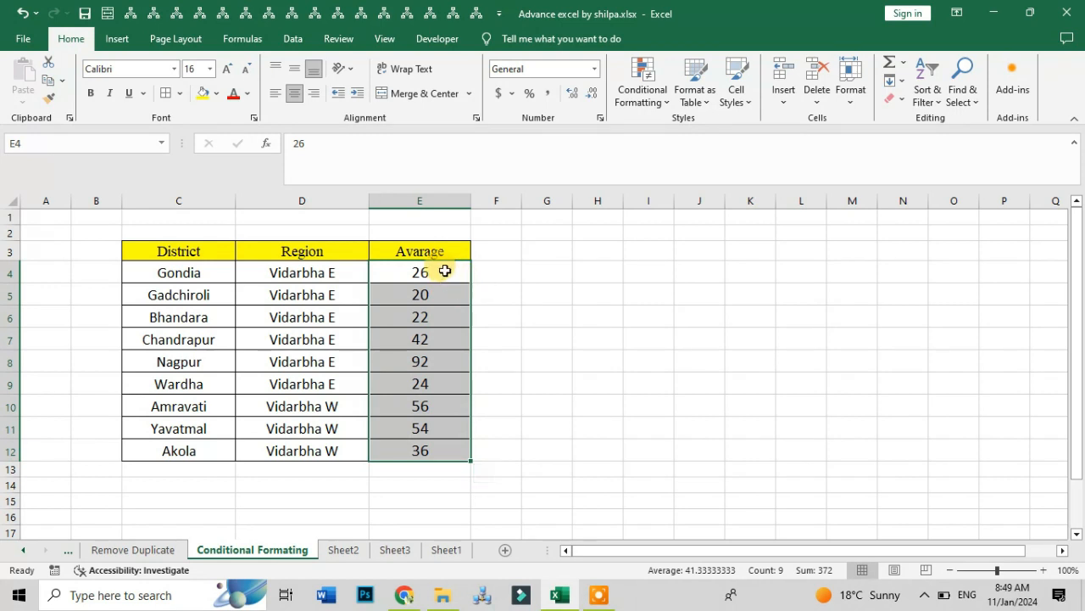
left_click(446, 271)
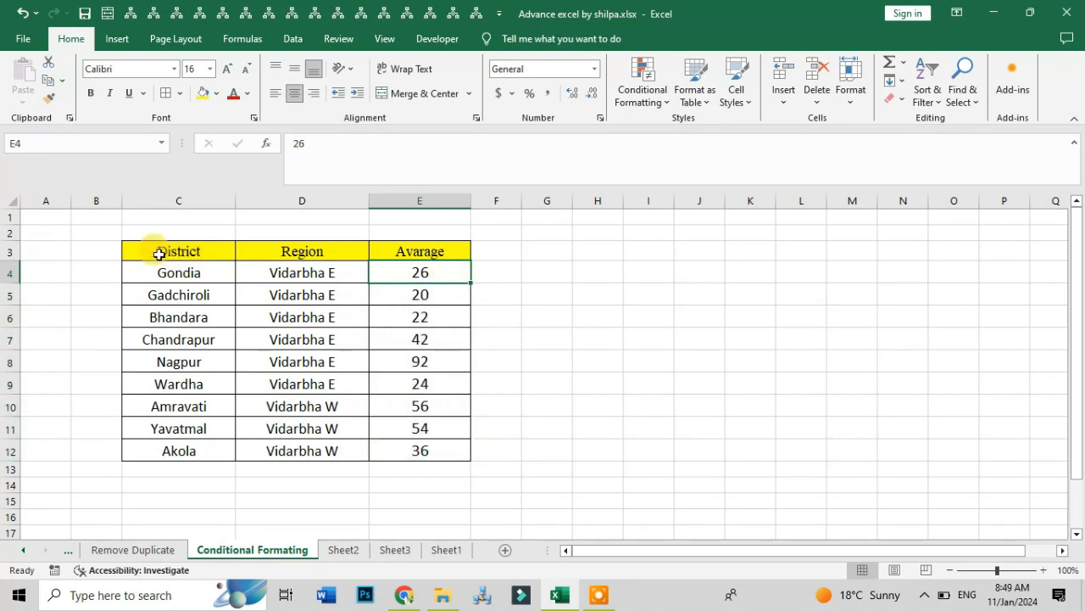
left_click_drag(153, 248, 448, 443)
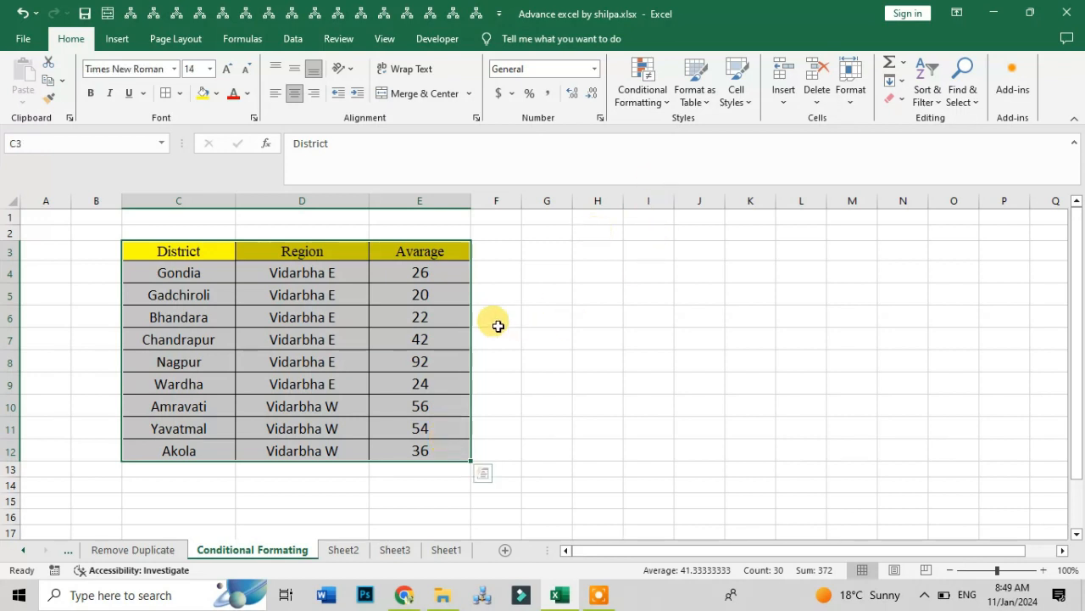
left_click(497, 320)
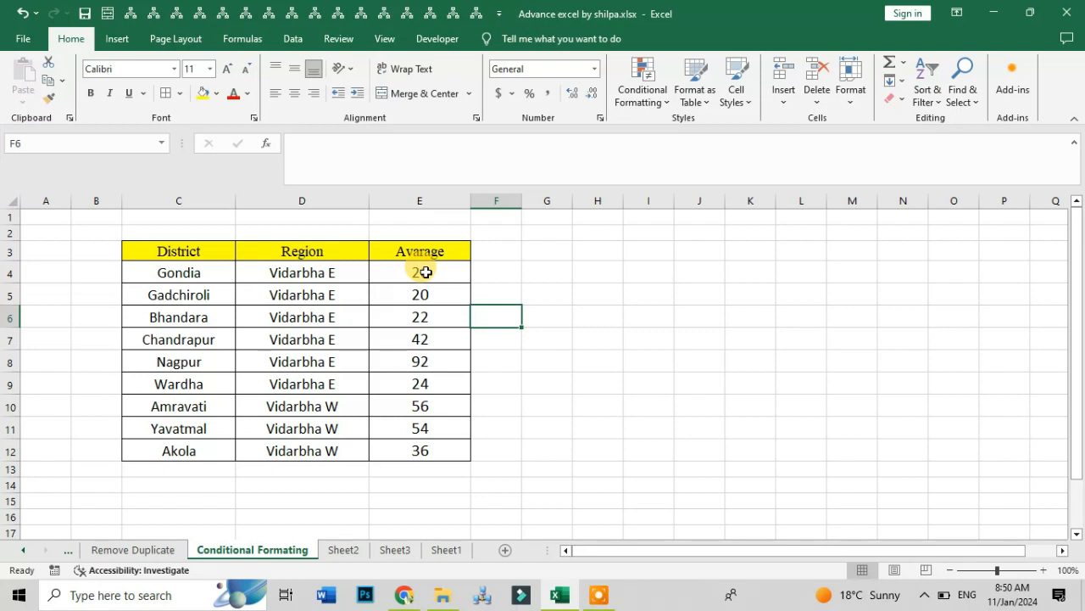
- Select the Avarage values in E4:E12 and look through the available conditional formatting rule categories
left_click_drag(425, 272, 402, 449)
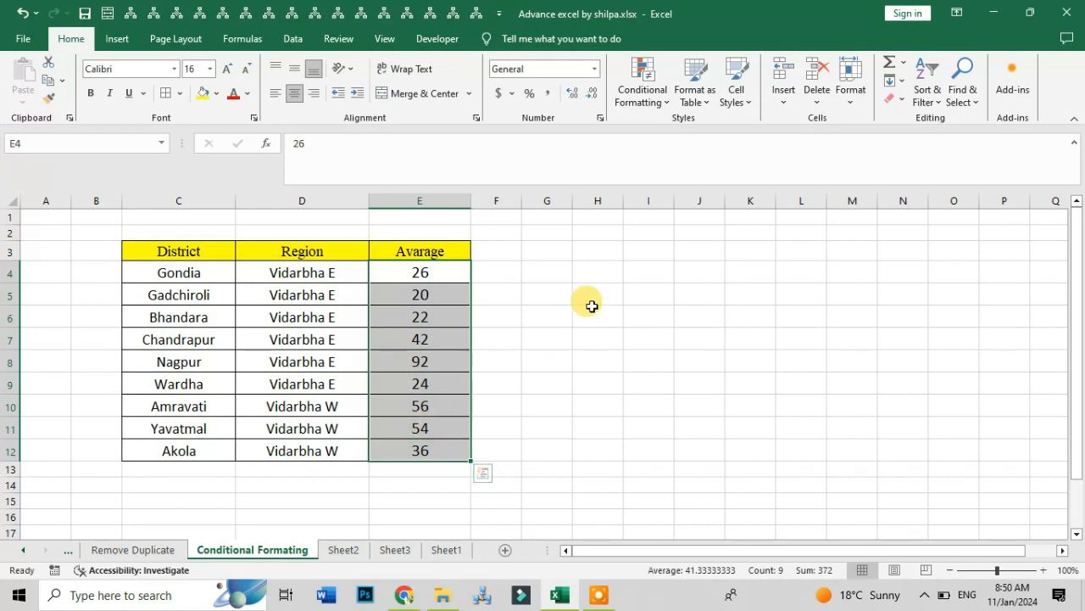
left_click(645, 99)
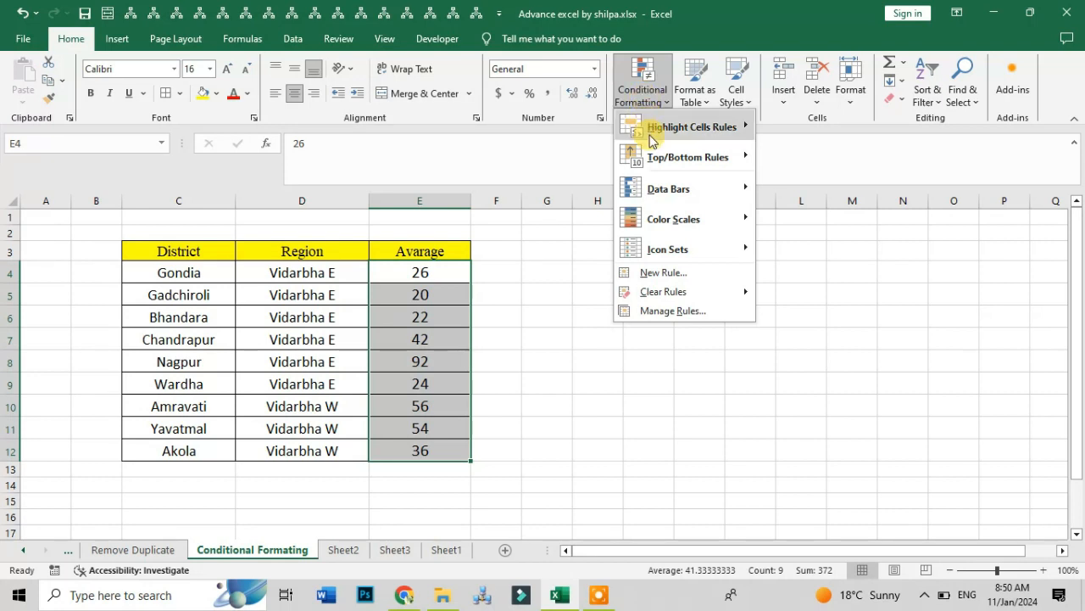
mouse_move(666, 138)
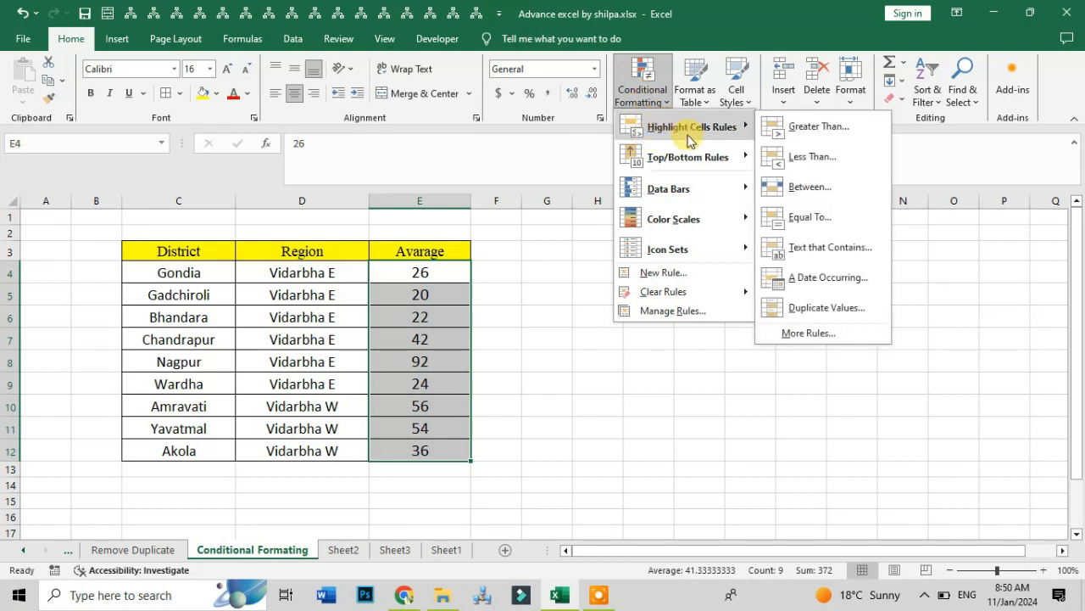
mouse_move(679, 160)
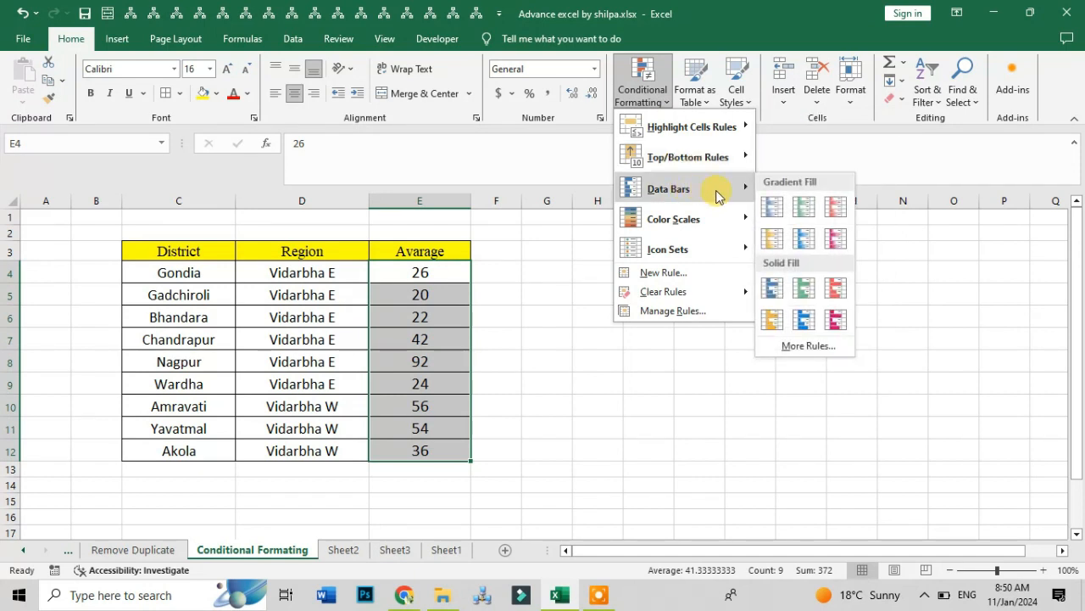
mouse_move(705, 228)
mouse_move(690, 251)
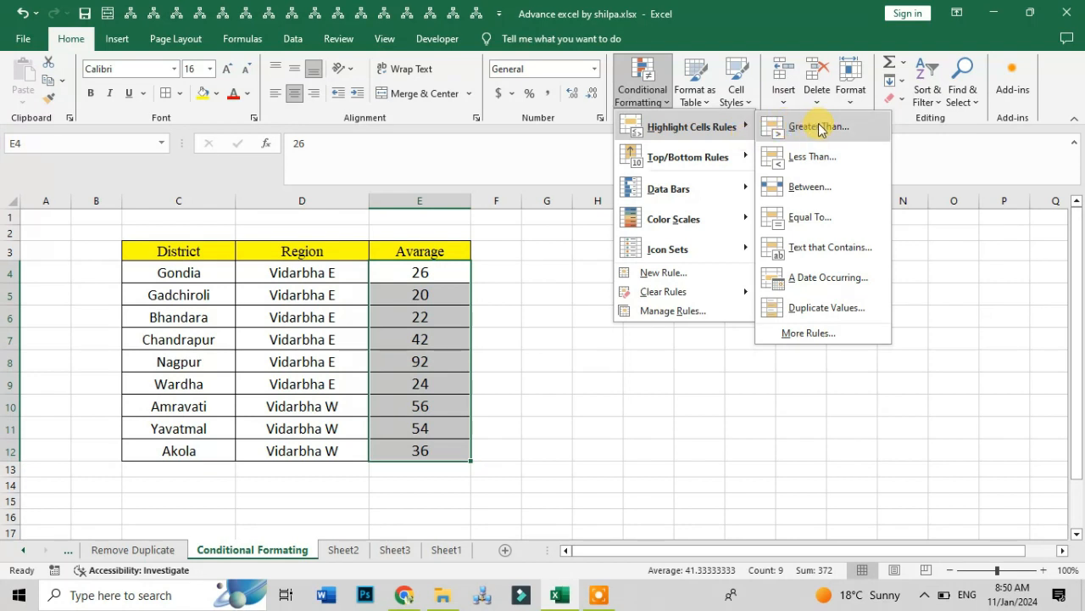
left_click(644, 93)
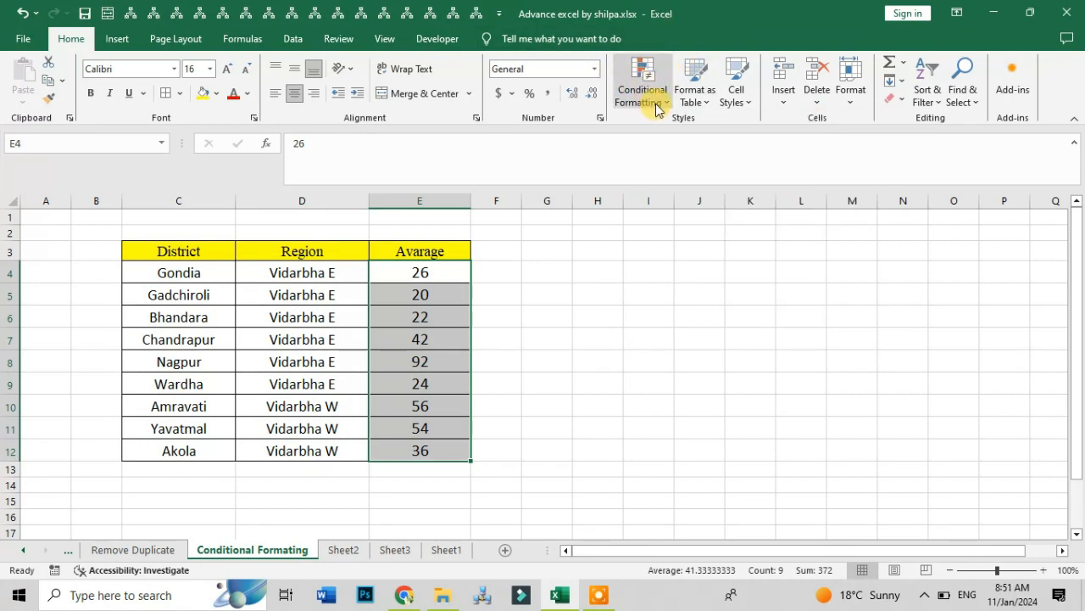
- Set up a Greater Than highlight rule for the selected Avarage values with a threshold of 40
left_click(658, 107)
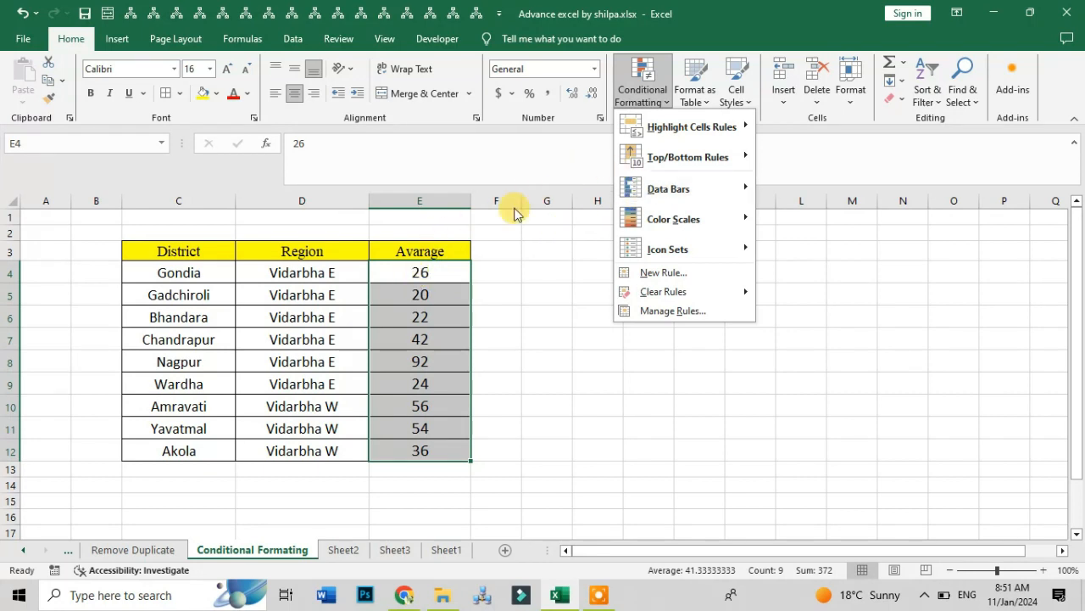
mouse_move(733, 126)
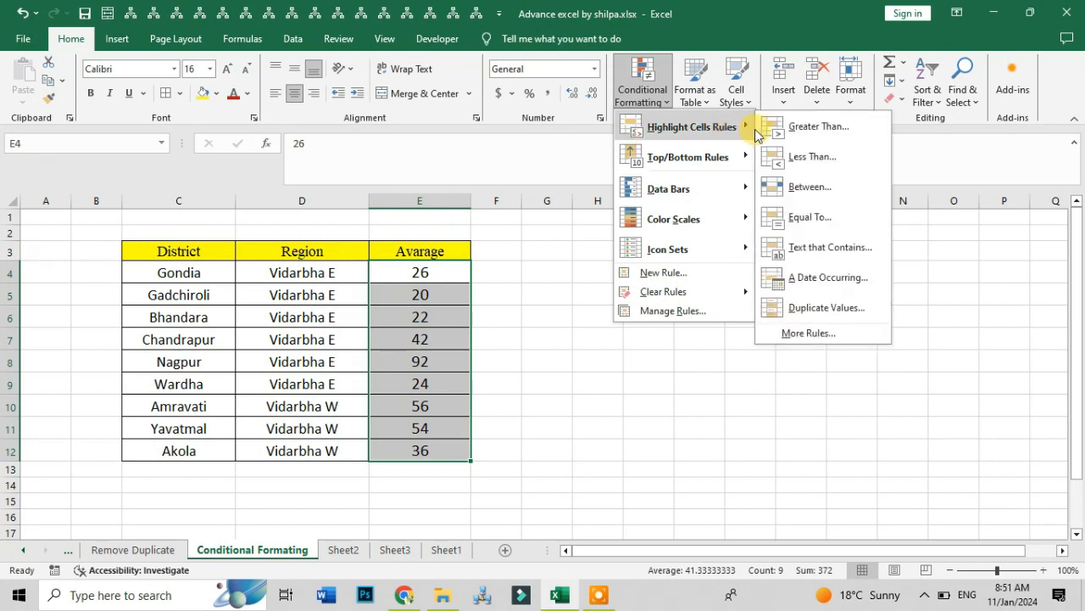
left_click(816, 127)
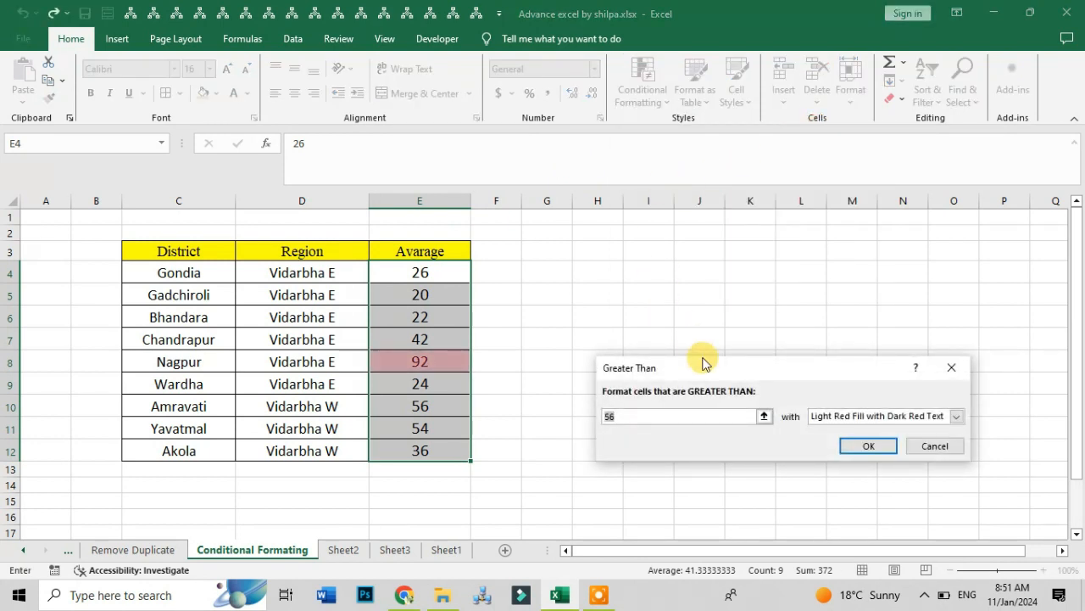
left_click_drag(703, 365, 751, 277)
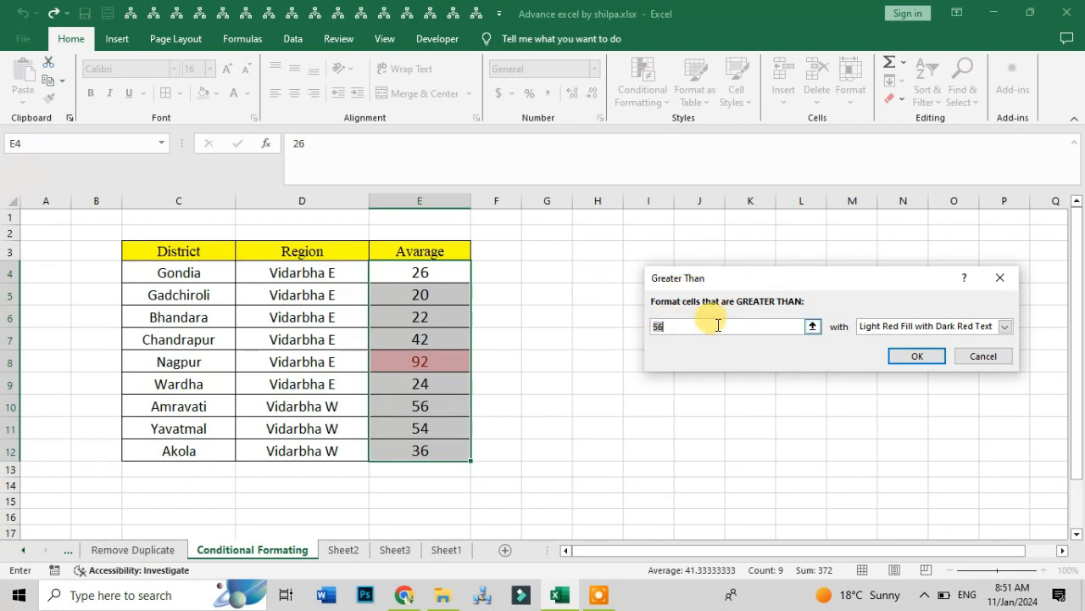
left_click_drag(681, 325, 625, 334)
type("4")
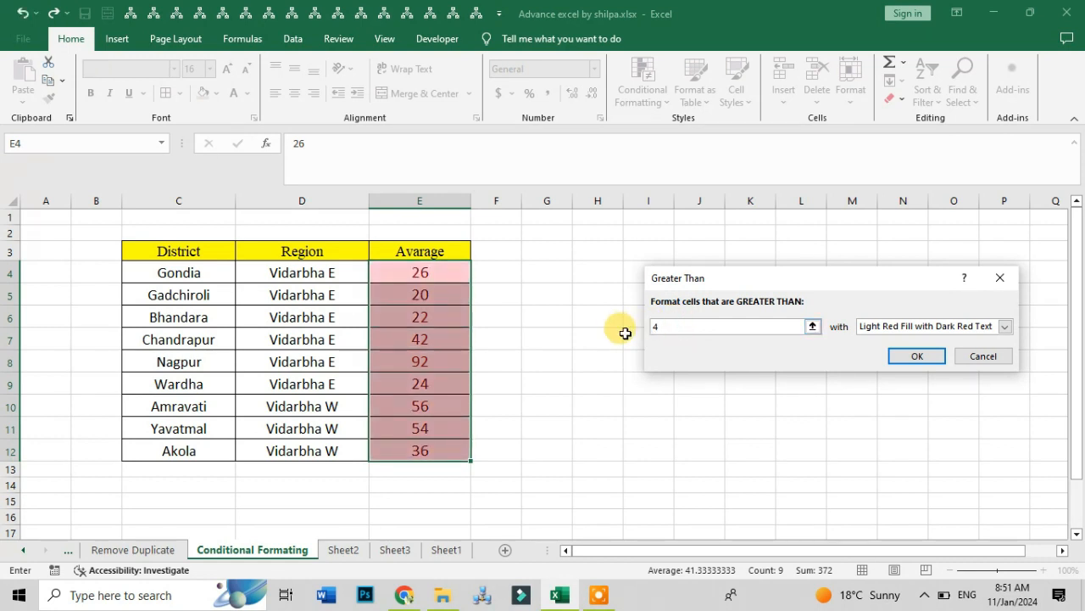
type("0")
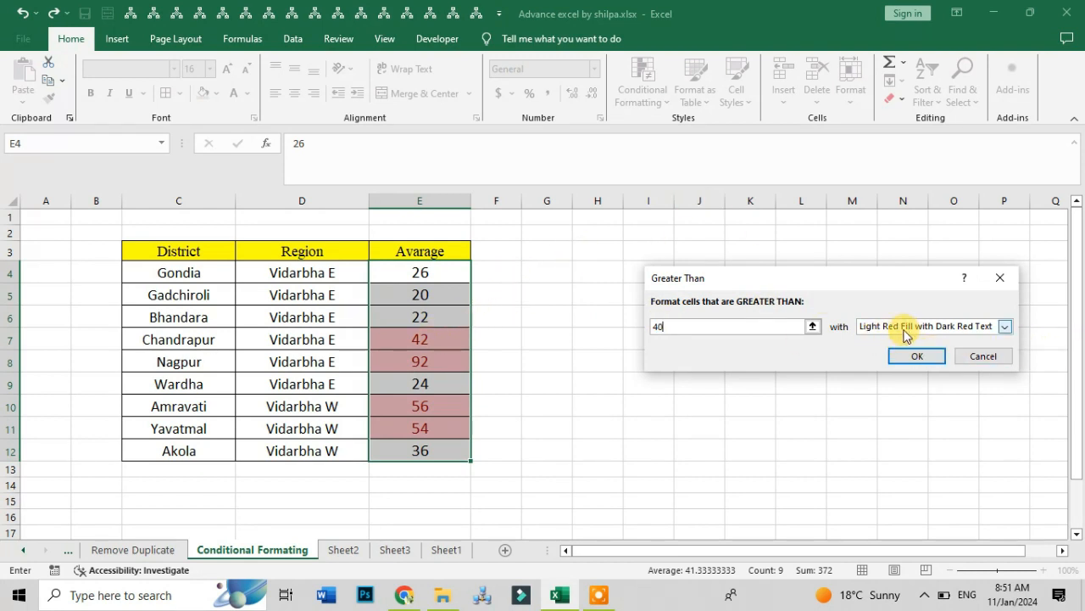
- Try Green Fill with Dark Green Text, apply the rule with Light Red Fill with Dark Red Text instead, and undo it
left_click(1010, 325)
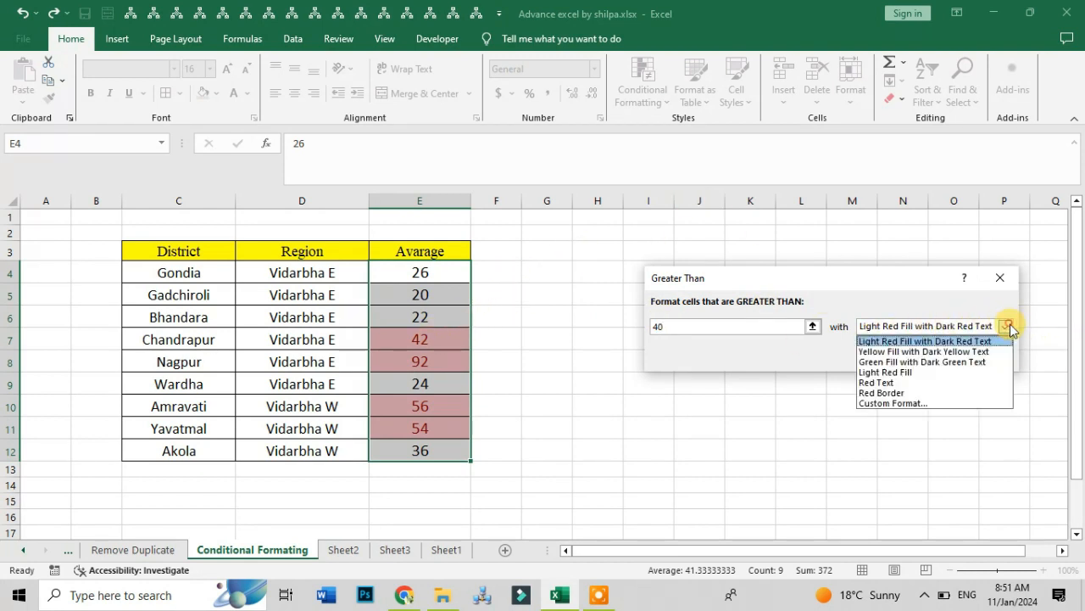
left_click(899, 362)
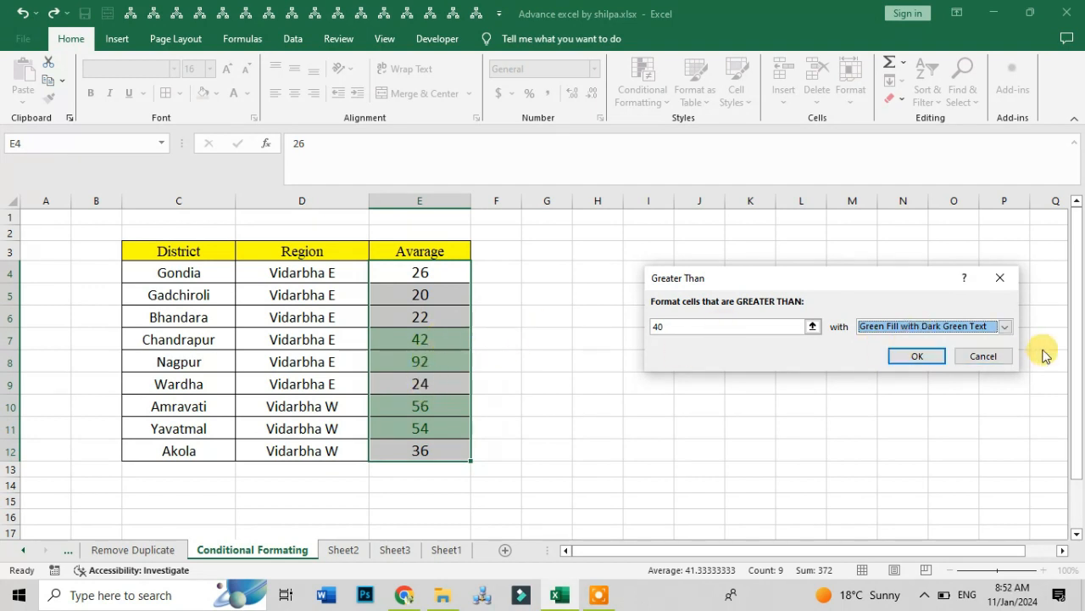
left_click(1005, 328)
left_click(932, 340)
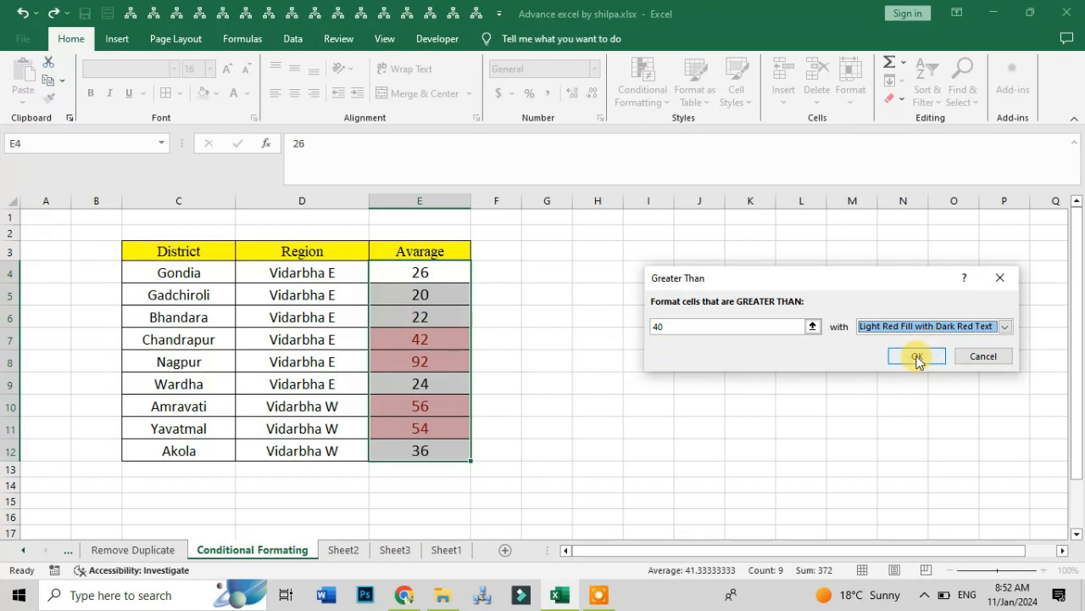
left_click(917, 358)
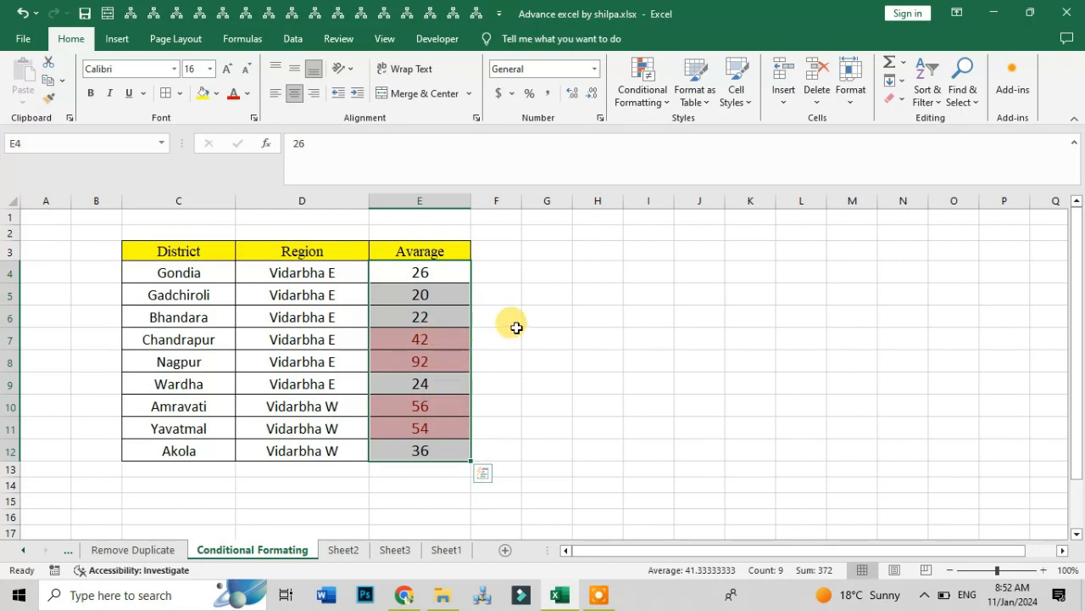
key("ctrl+z")
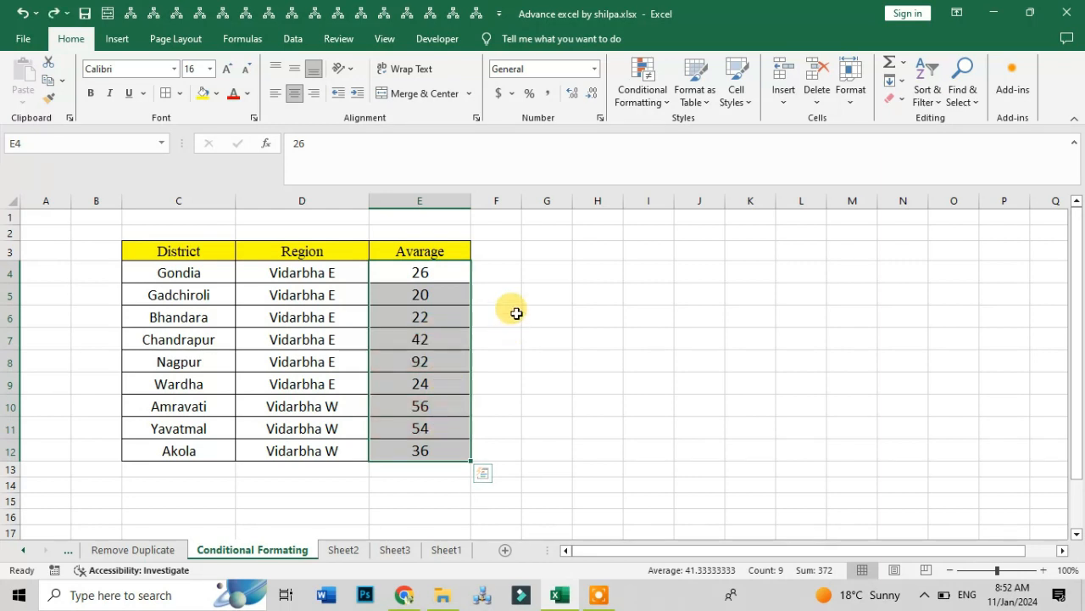
- Preview a Less Than highlight rule with a threshold of 30 on the Avarage values, and cancel it
left_click(659, 103)
mouse_move(692, 127)
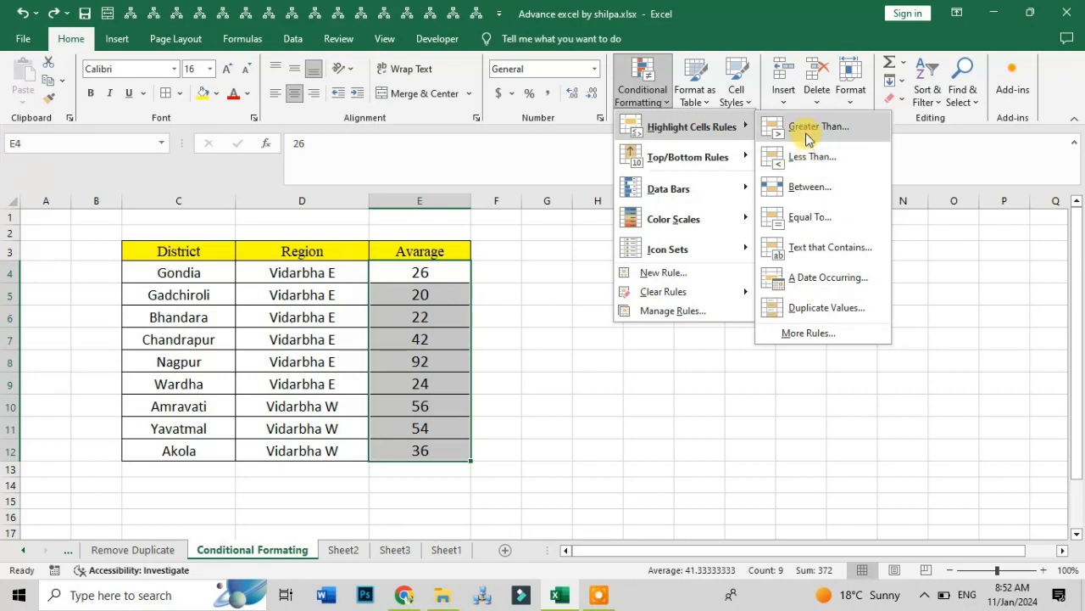
left_click(809, 158)
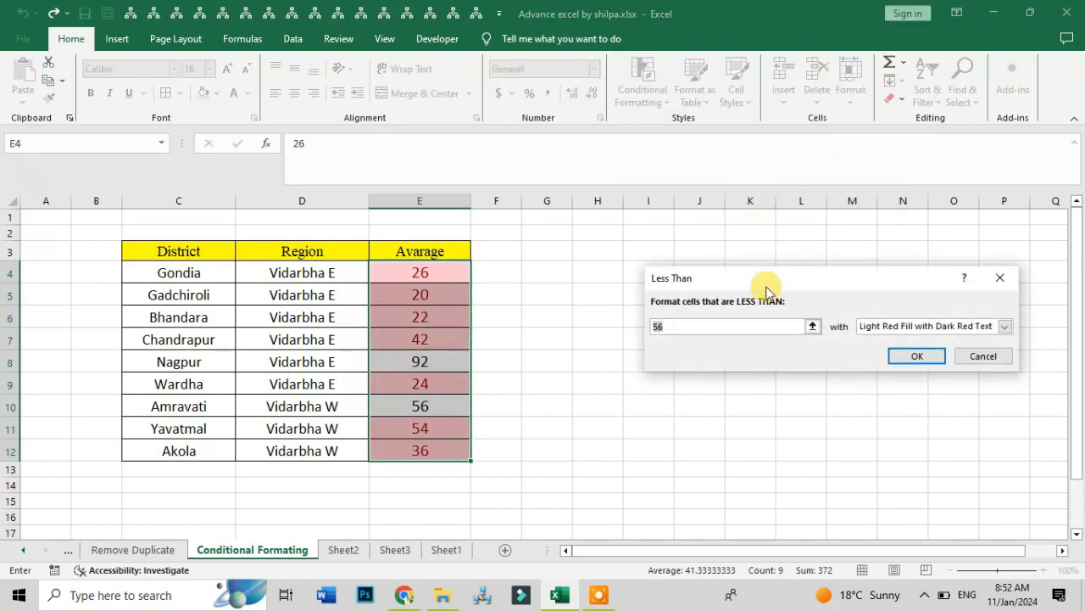
type("20")
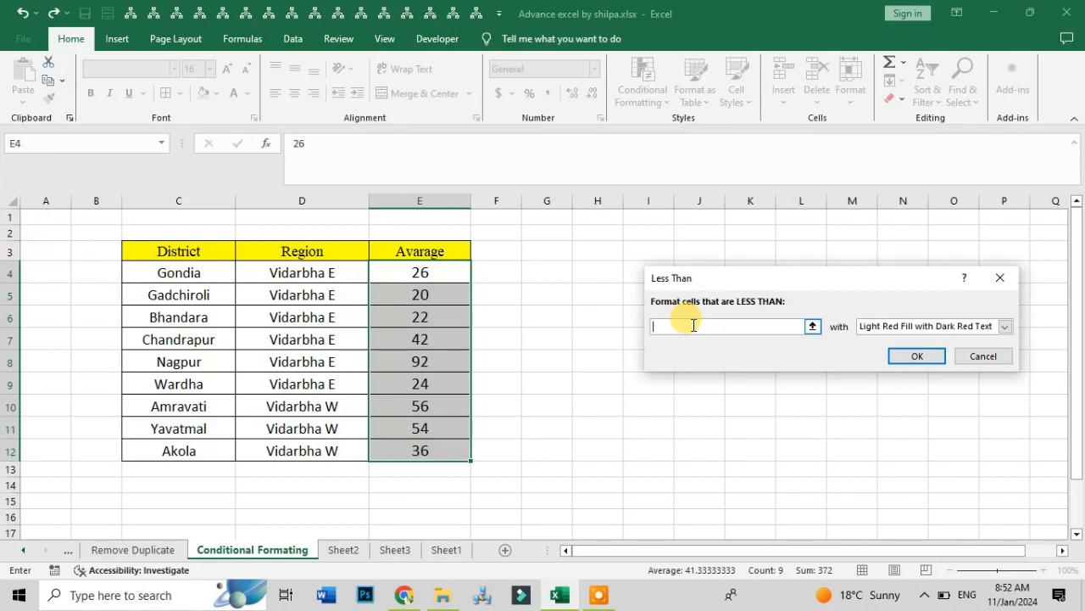
type("0")
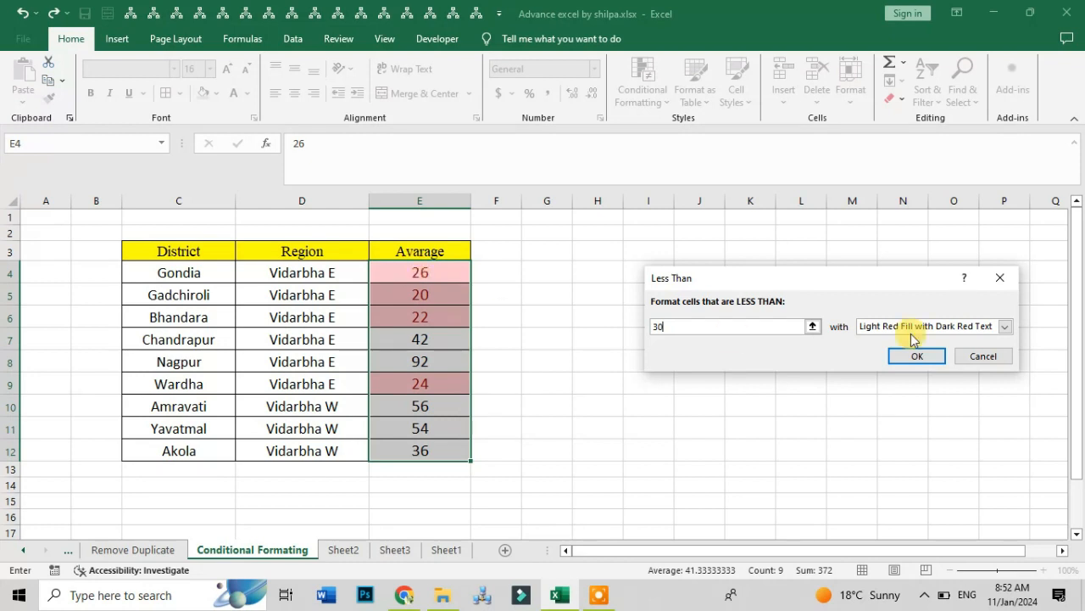
left_click(994, 358)
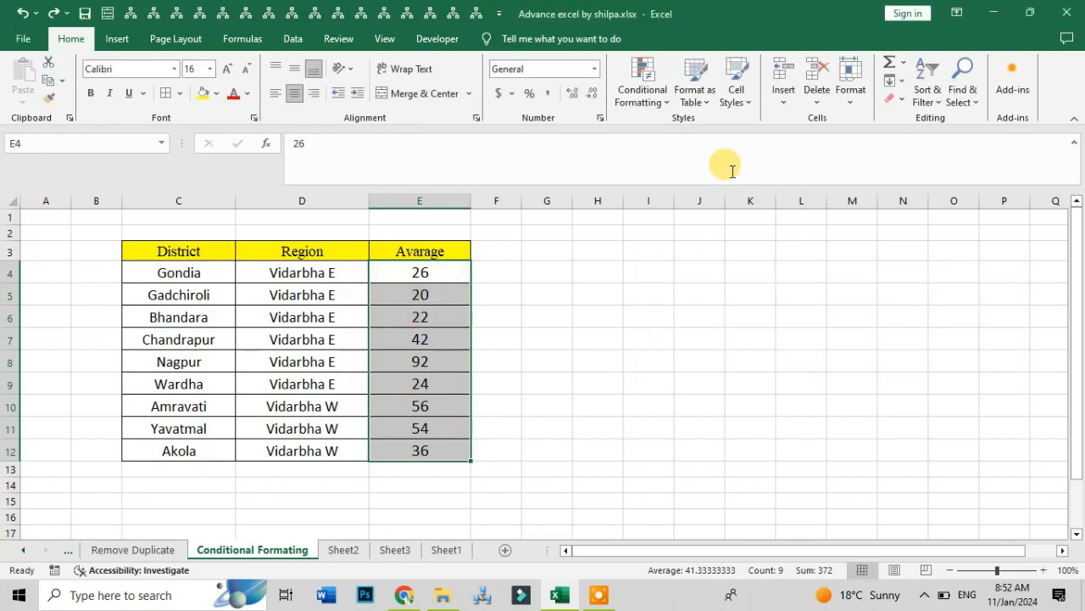
- Preview a Between highlight rule for Avarage values from 20 to 40, and cancel it
left_click(645, 95)
mouse_move(697, 125)
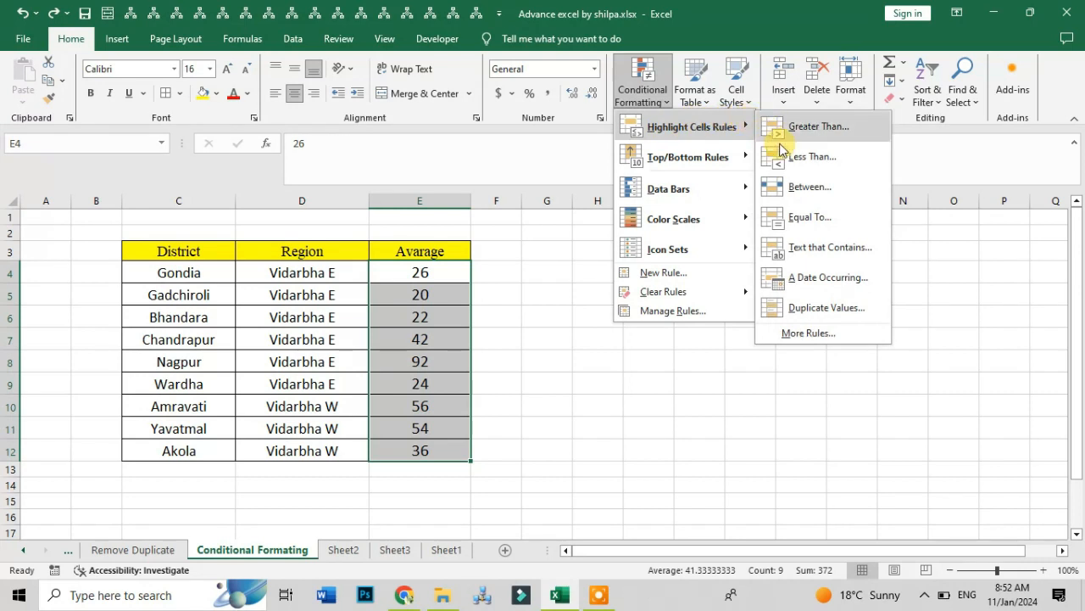
left_click(827, 187)
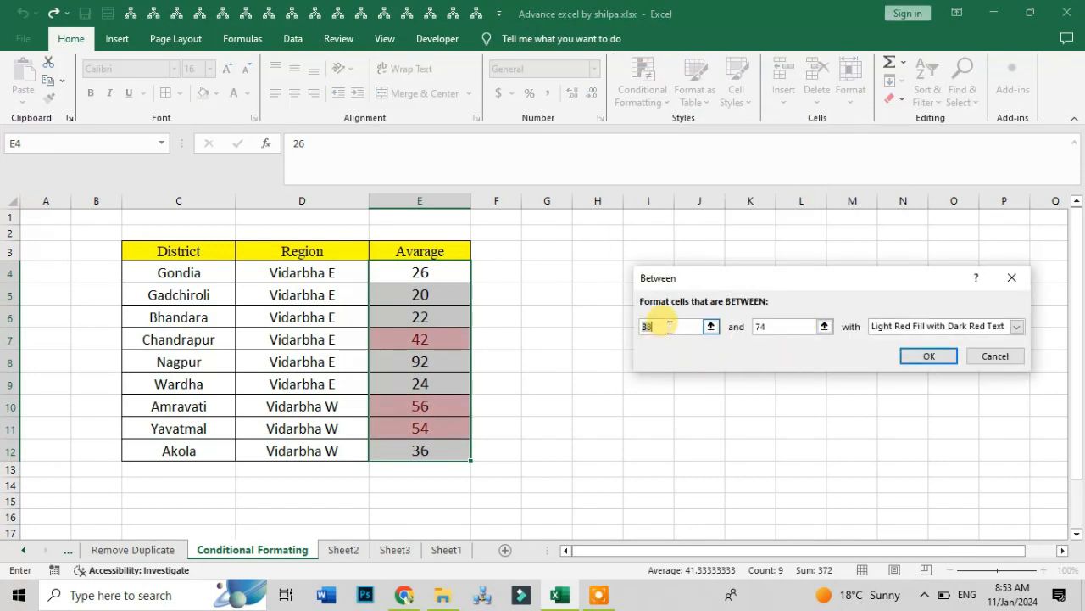
left_click_drag(663, 324, 617, 324)
type("20")
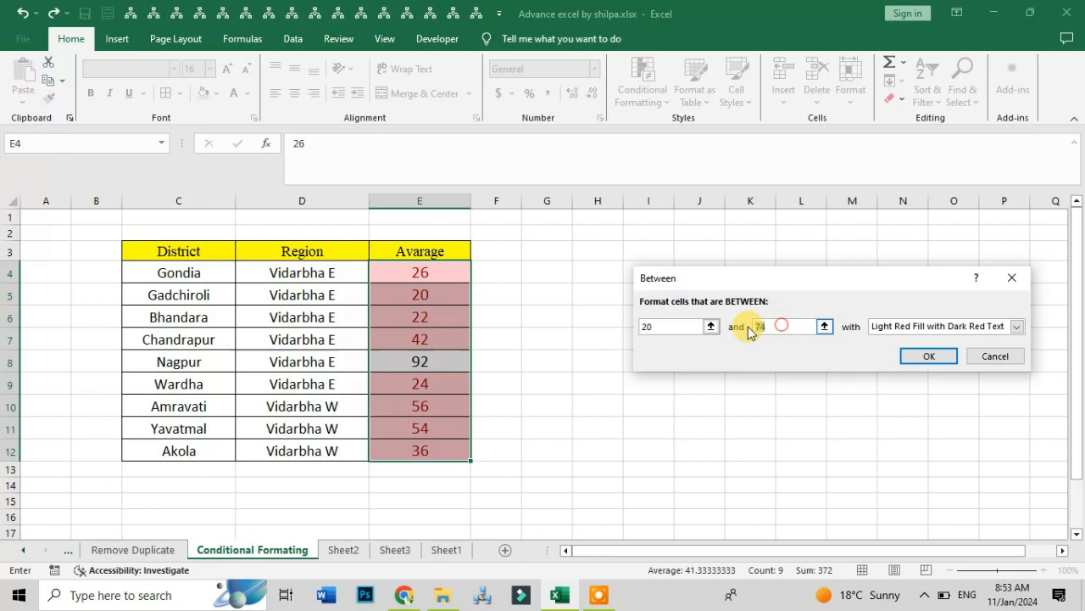
left_click_drag(742, 327, 768, 326)
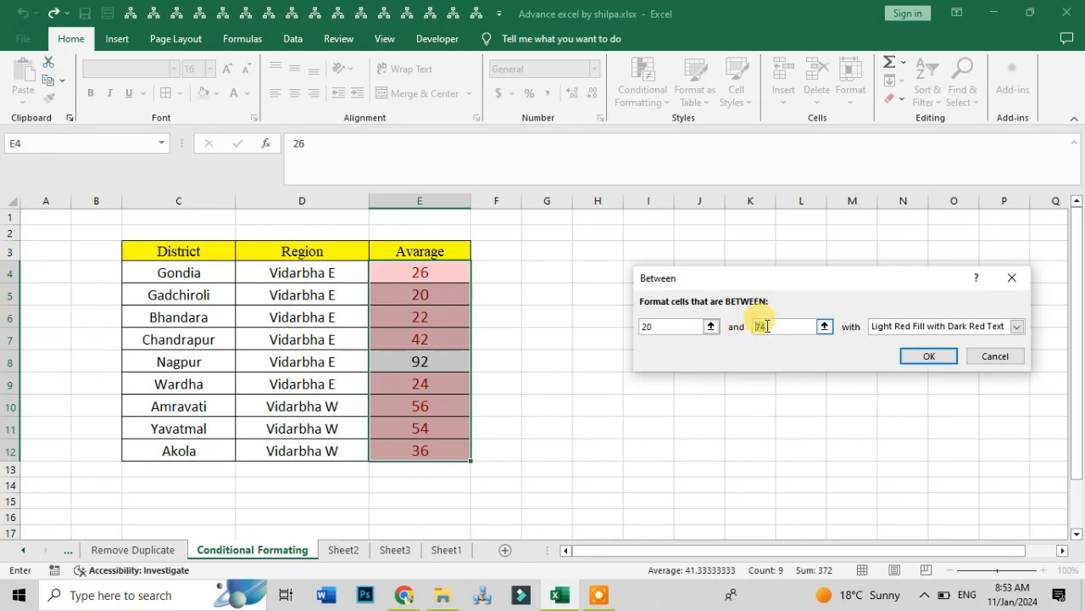
type("40")
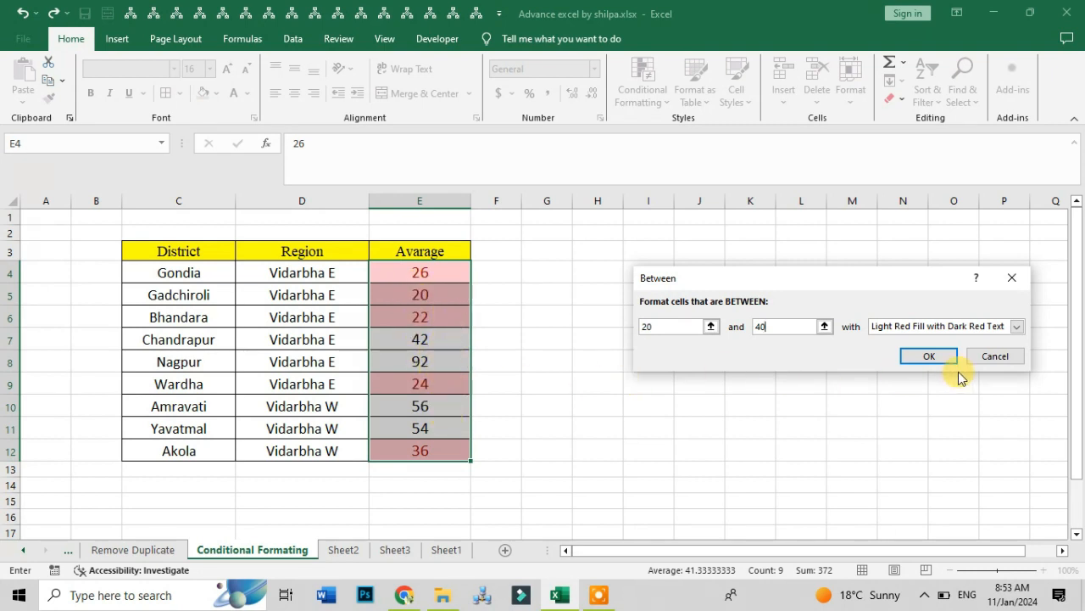
left_click(992, 356)
- Preview an Equal To highlight rule for the value 22 on the Avarage values, and cancel it
left_click(648, 103)
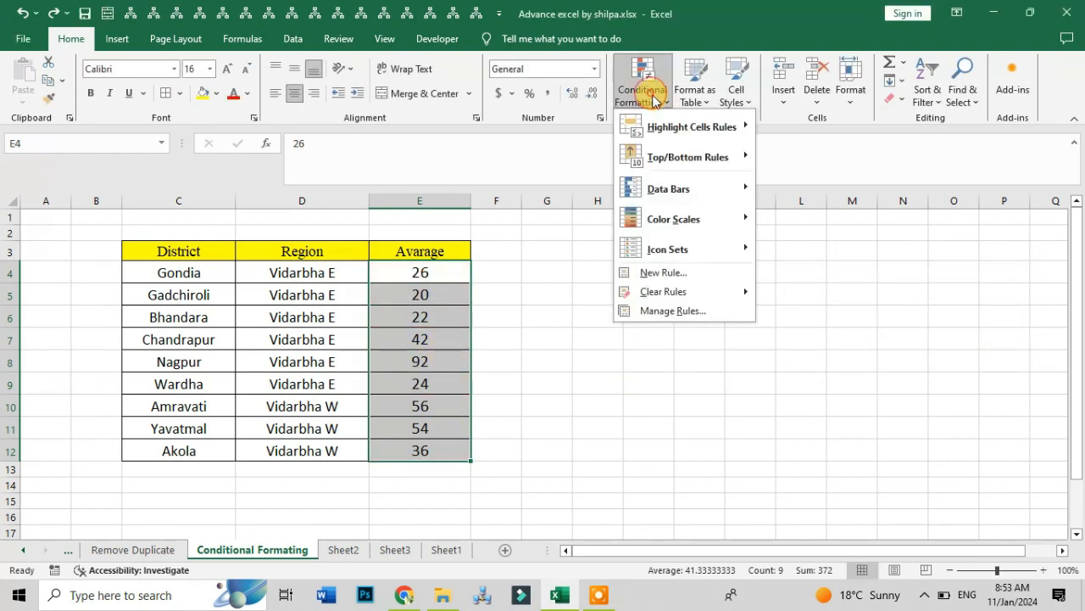
mouse_move(703, 126)
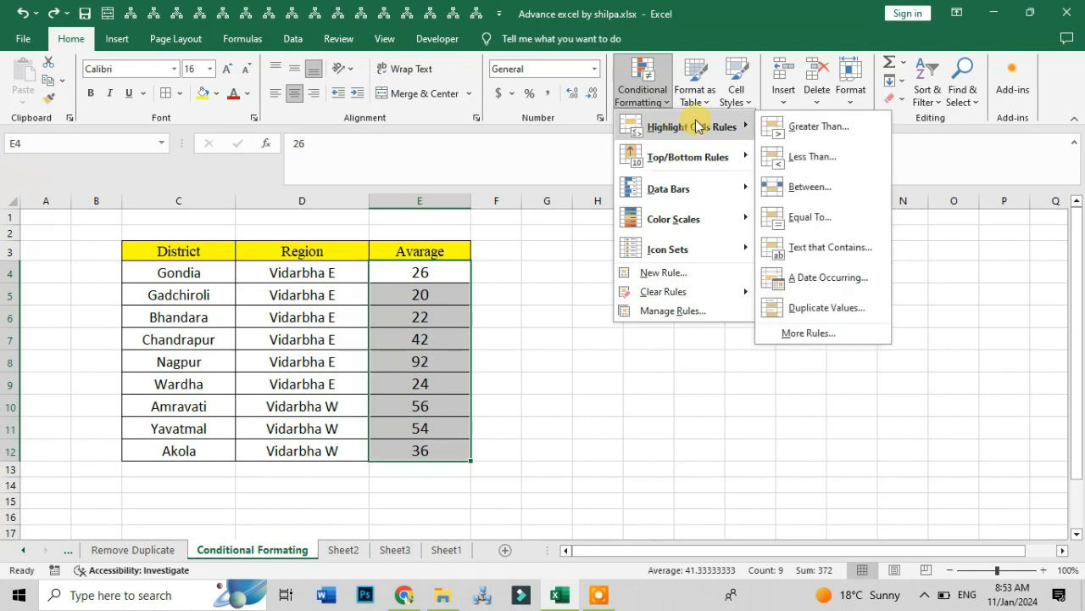
left_click(816, 218)
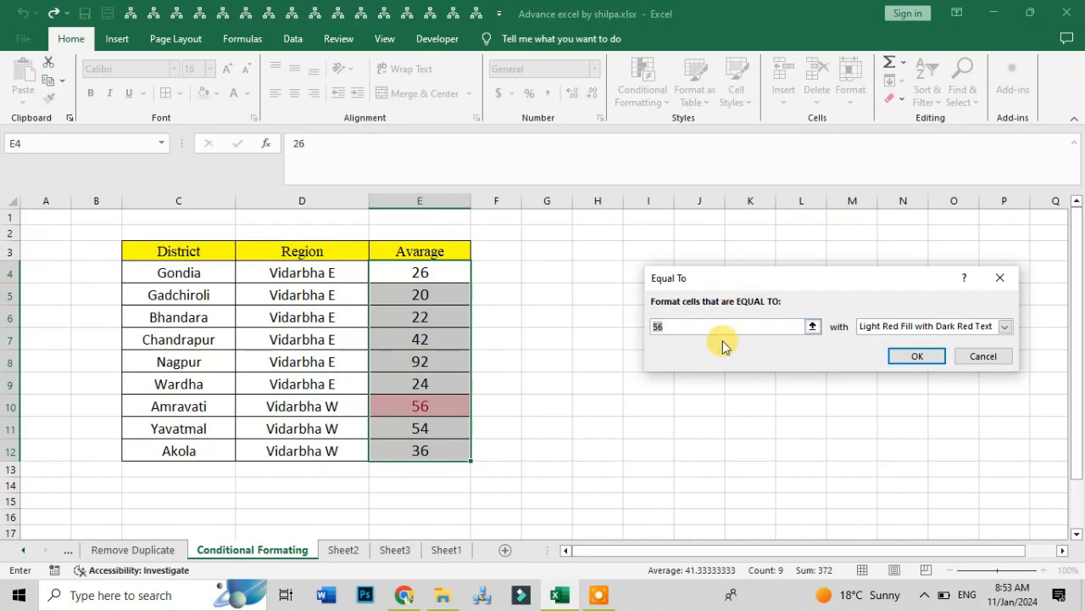
type("22")
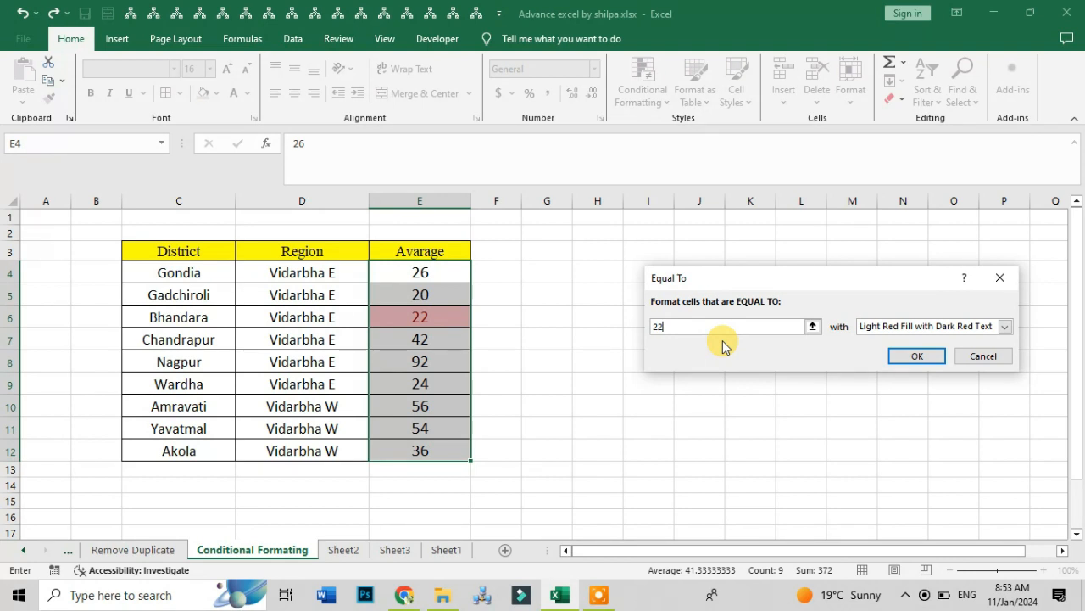
left_click(980, 356)
left_click(645, 85)
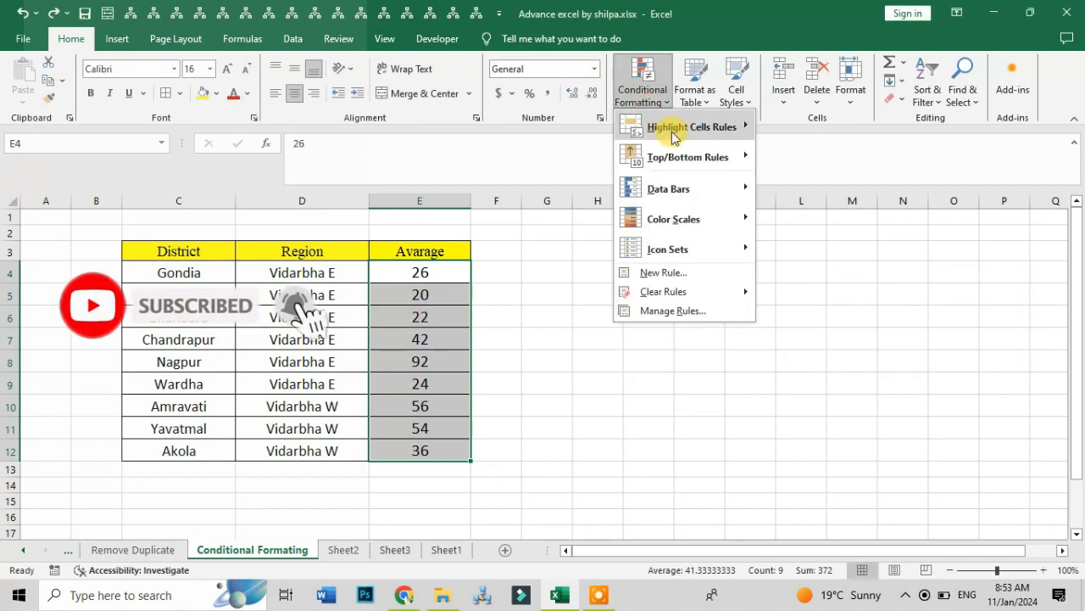
mouse_move(674, 136)
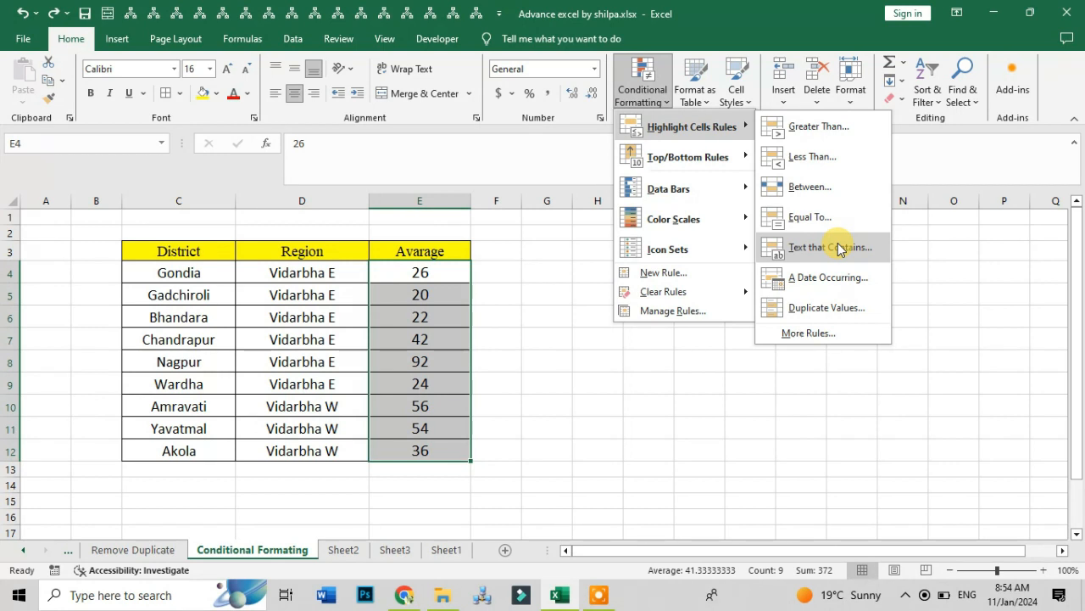
left_click(936, 318)
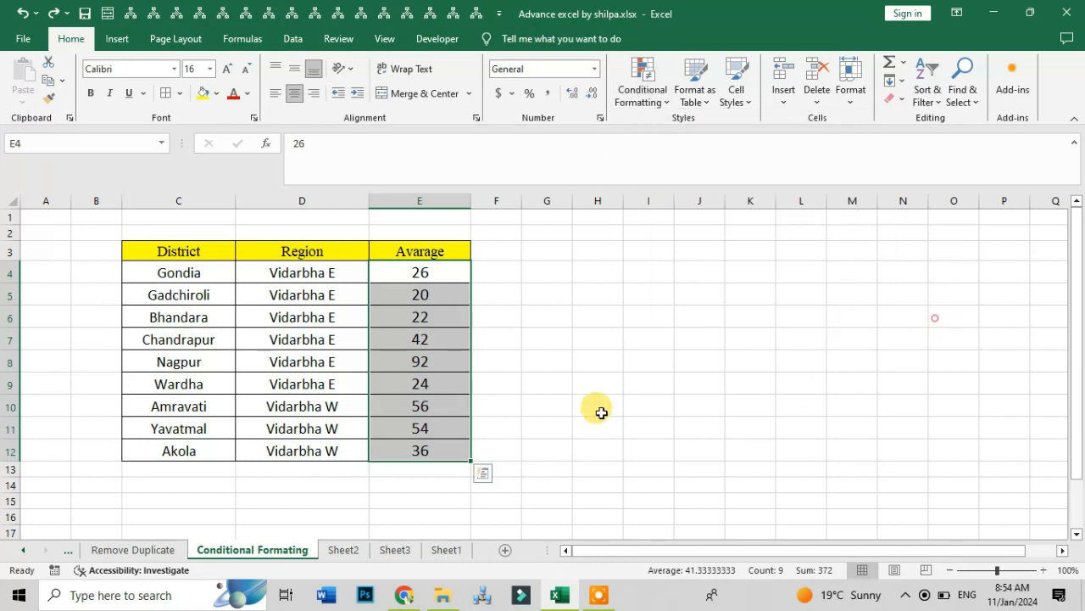
- Append the letter E to Yavatmal's Avarage value so that it reads 54E
left_click(453, 429)
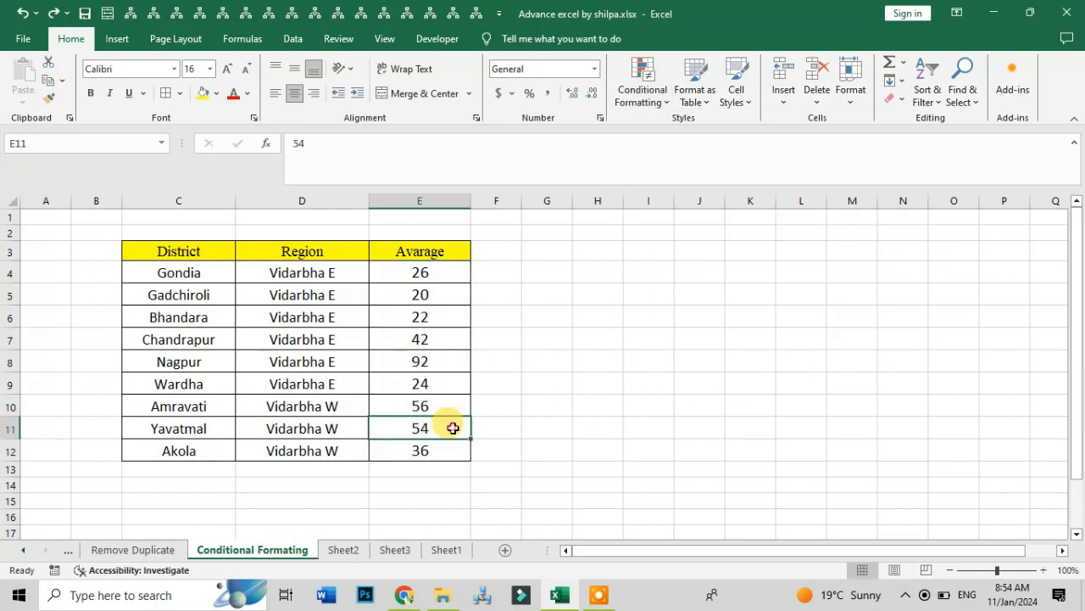
double_click(458, 430)
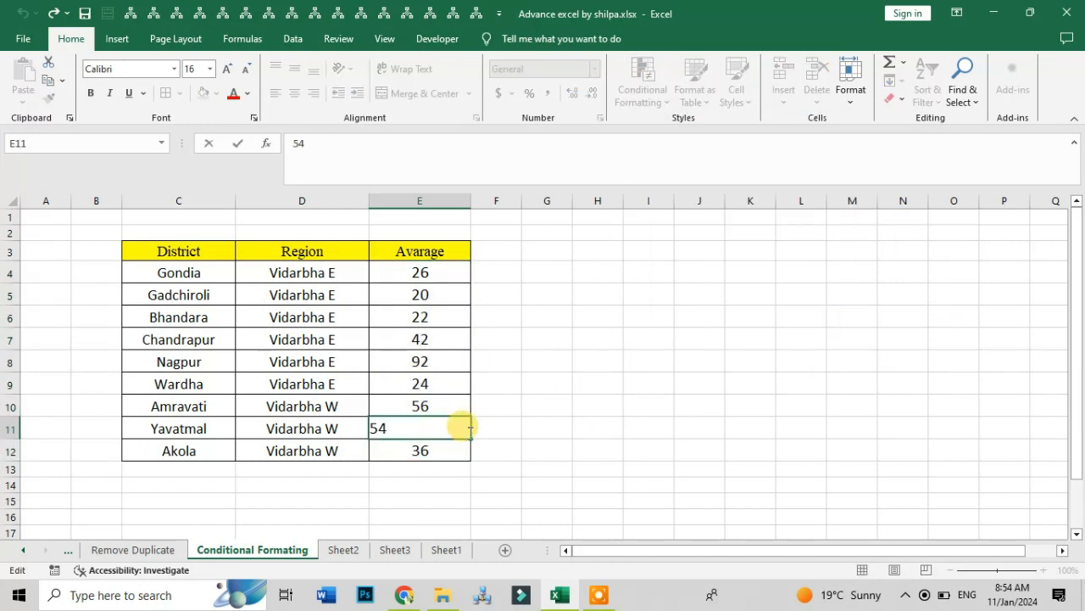
type("E")
left_click(531, 388)
- Preview a Text That Contains highlight rule for the text E on the Avarage values, and cancel it
left_click_drag(436, 272, 429, 451)
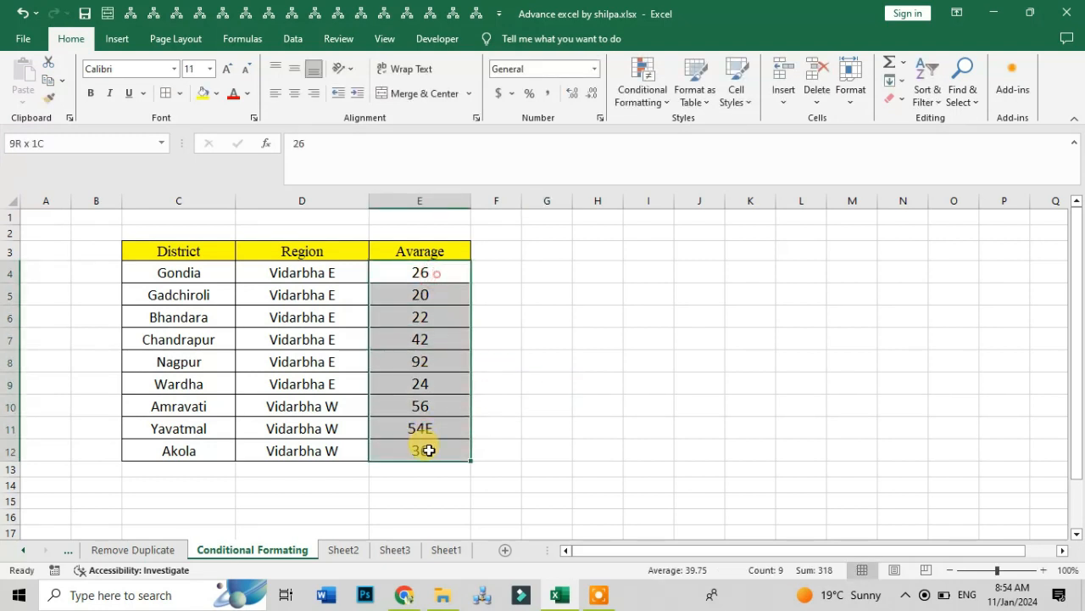
left_click(638, 97)
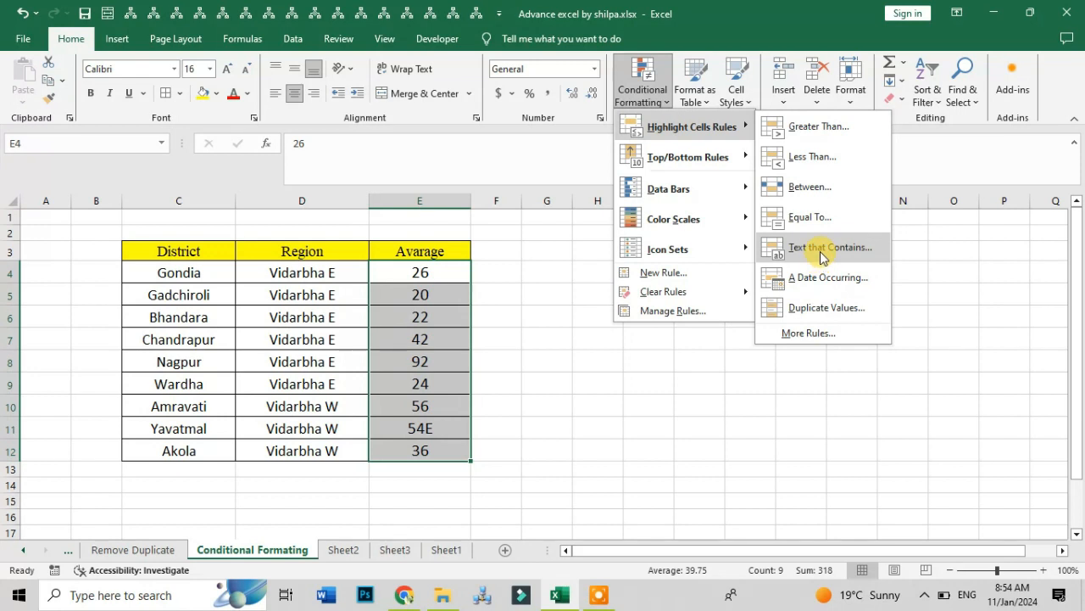
left_click(821, 256)
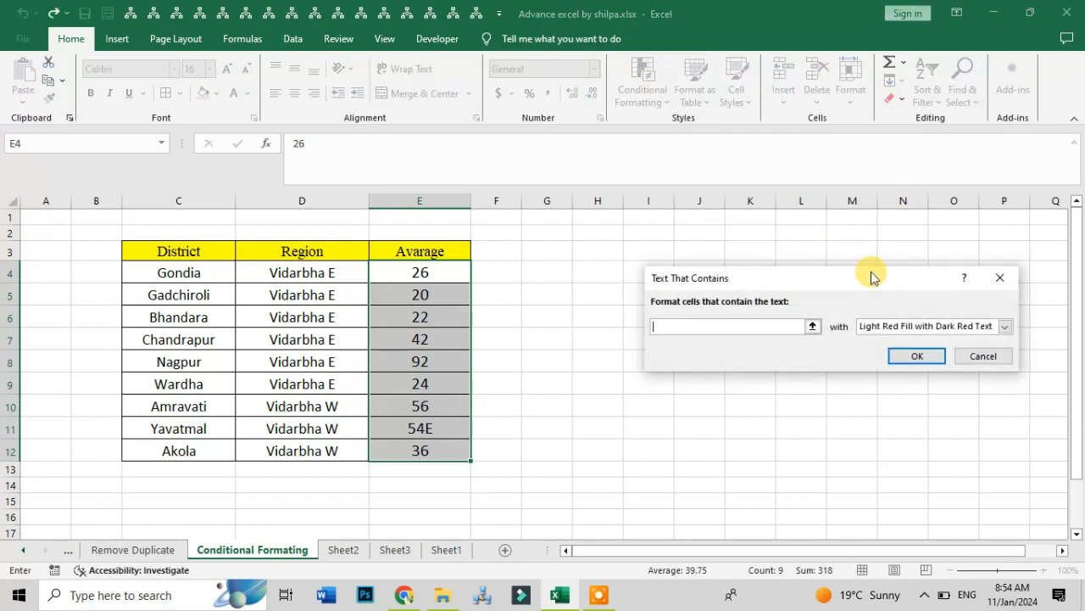
type("E")
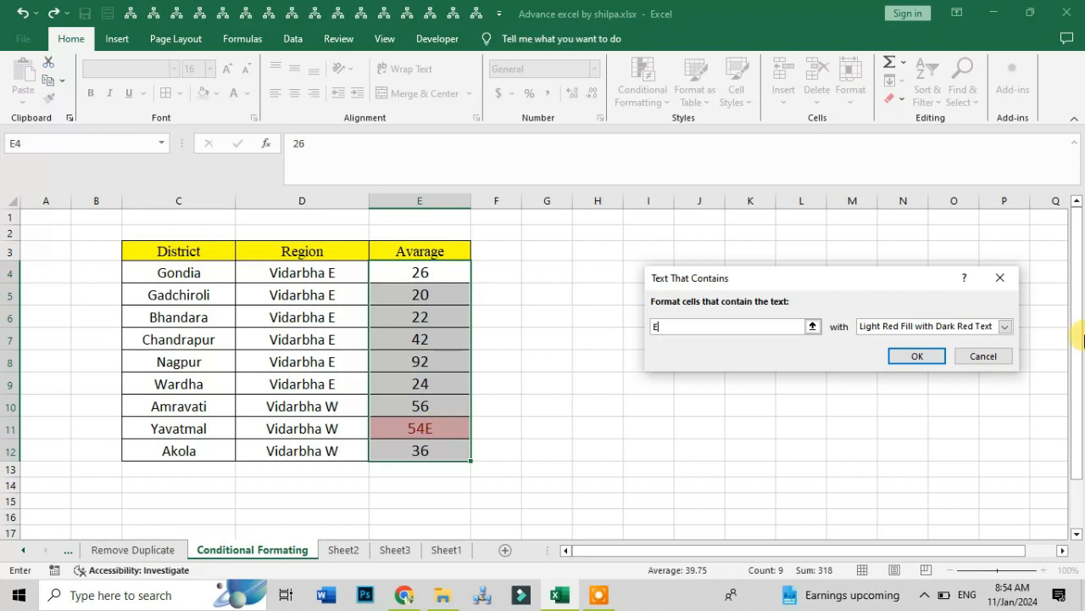
left_click(970, 356)
- Remove the trailing E from Yavatmal's Avarage value so that it reads 54
double_click(448, 431)
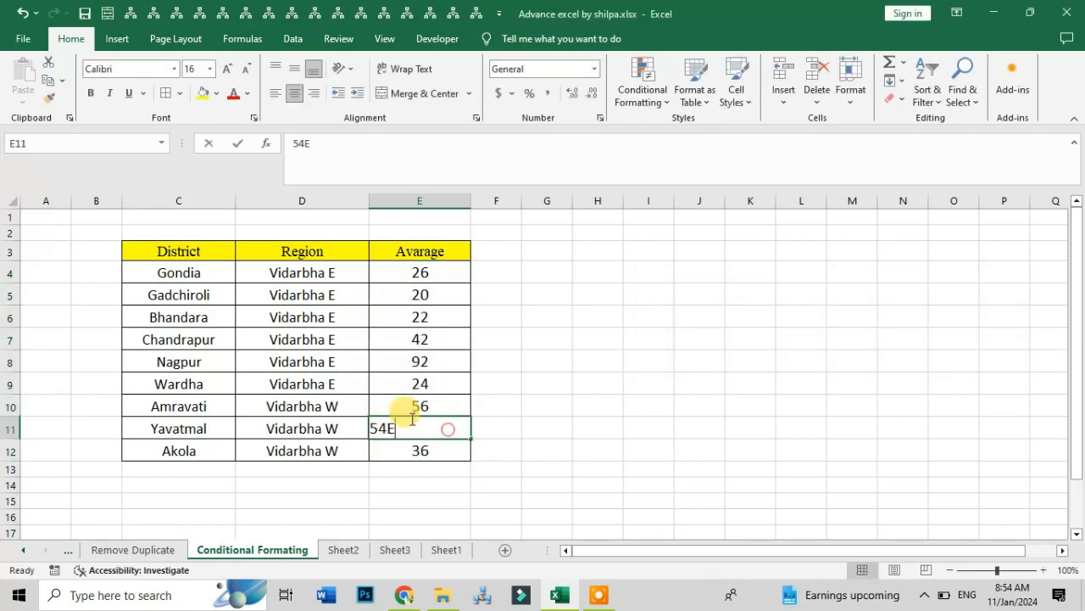
key("BackSpace")
left_click(624, 422)
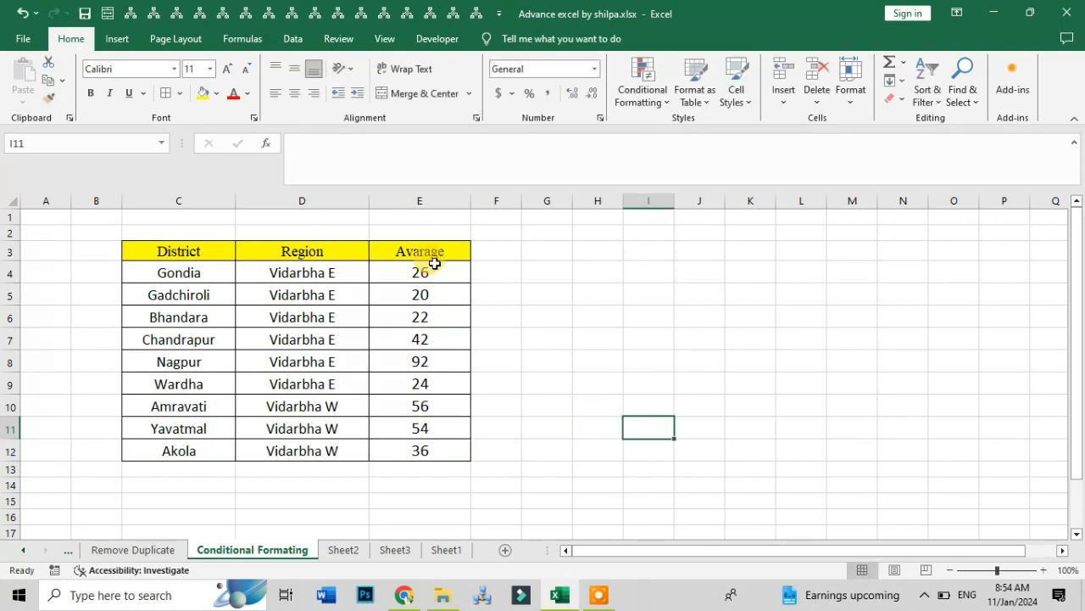
left_click_drag(426, 272, 422, 450)
left_click(644, 108)
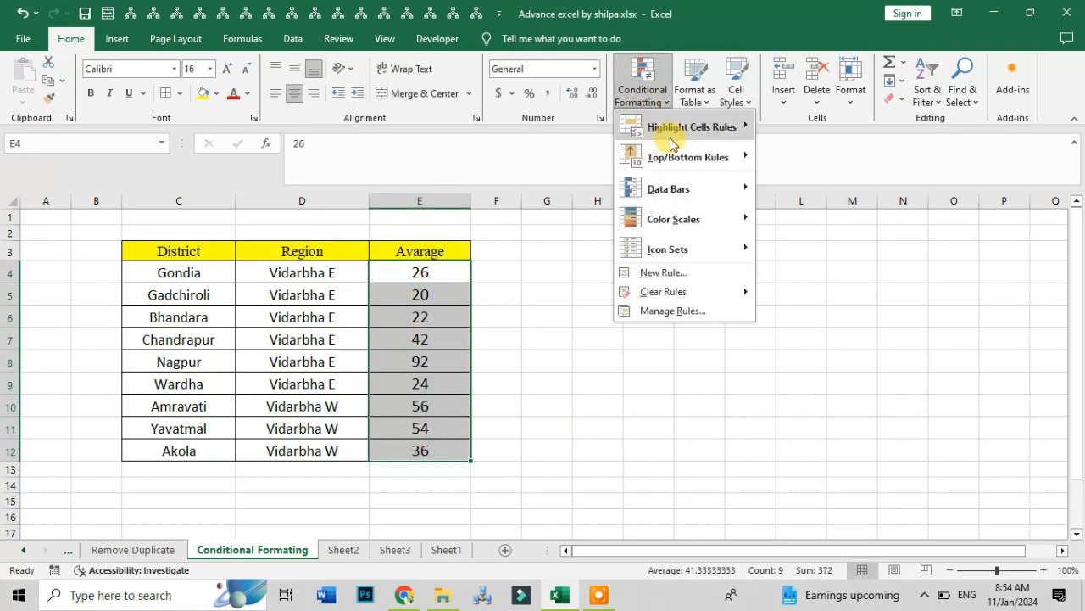
mouse_move(691, 126)
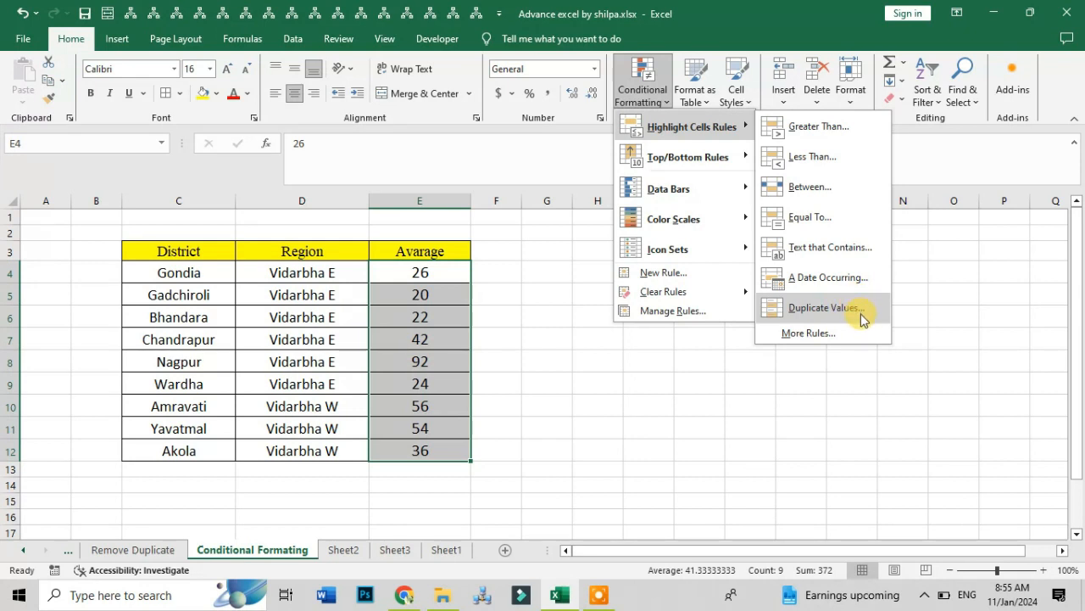
left_click(450, 344)
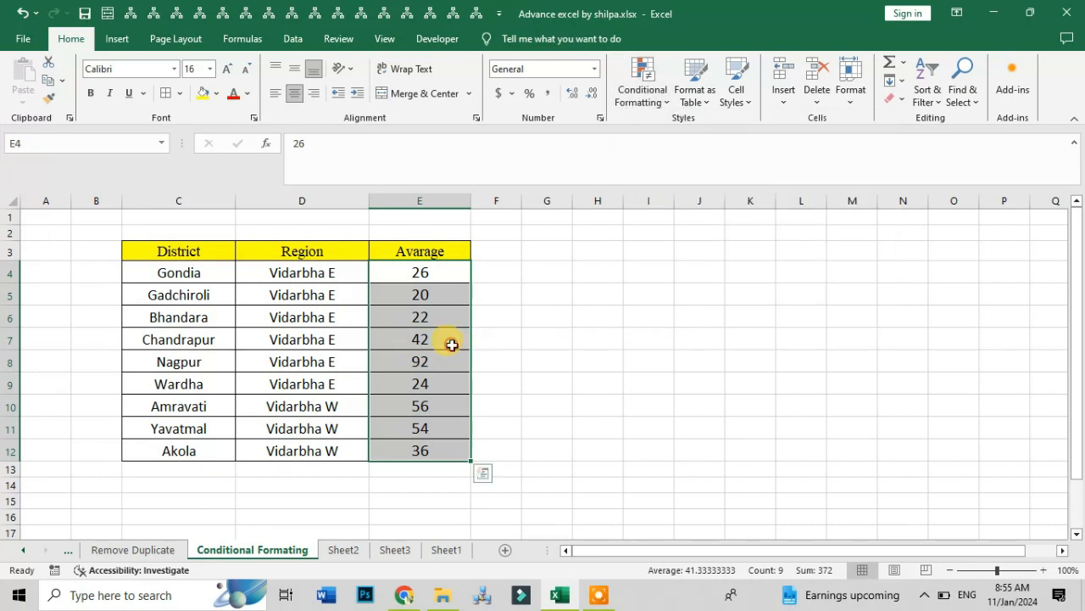
- Set Akola's Avarage value to 20, duplicating the value of Gadchiroli
left_click(441, 353)
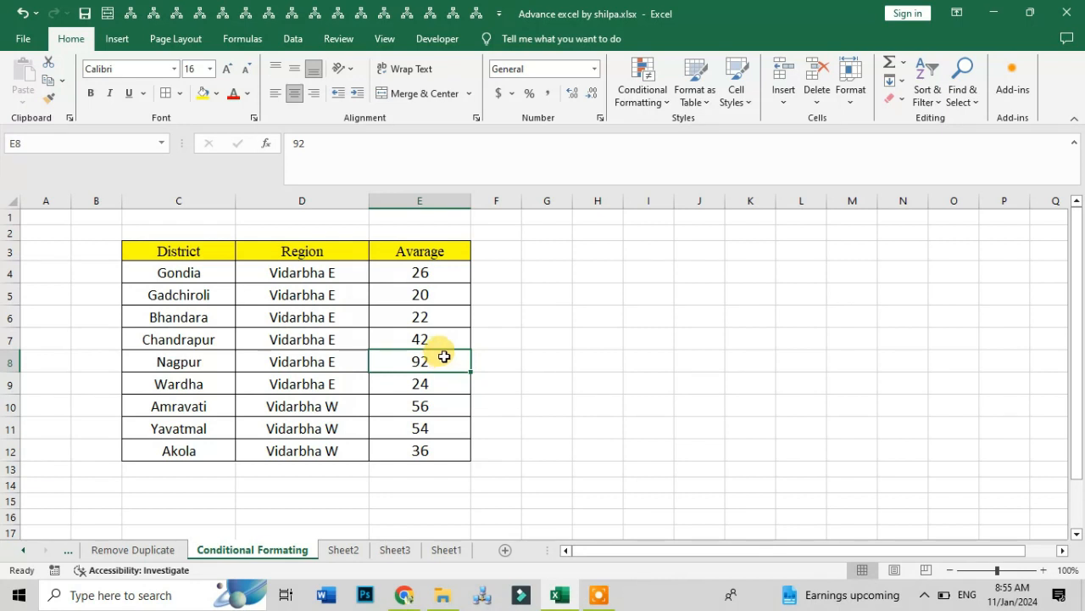
left_click(428, 452)
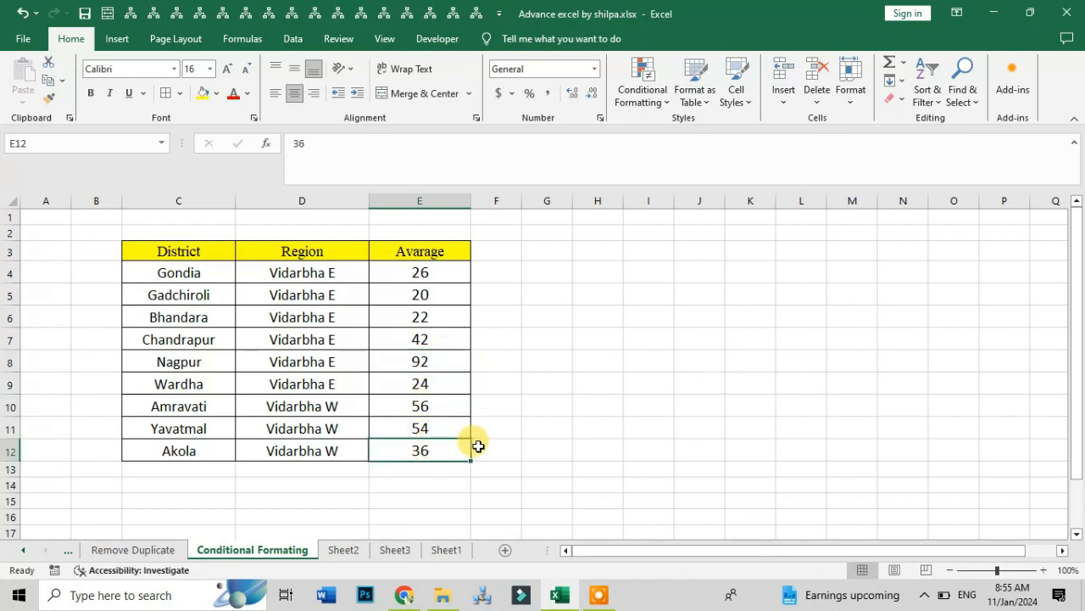
left_click(641, 89)
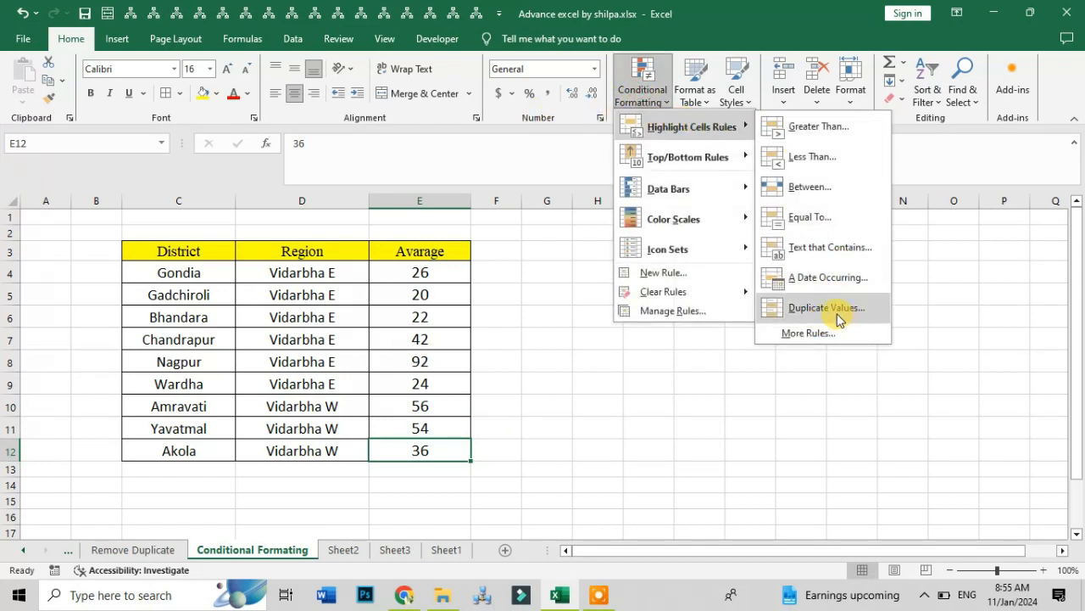
left_click(430, 270)
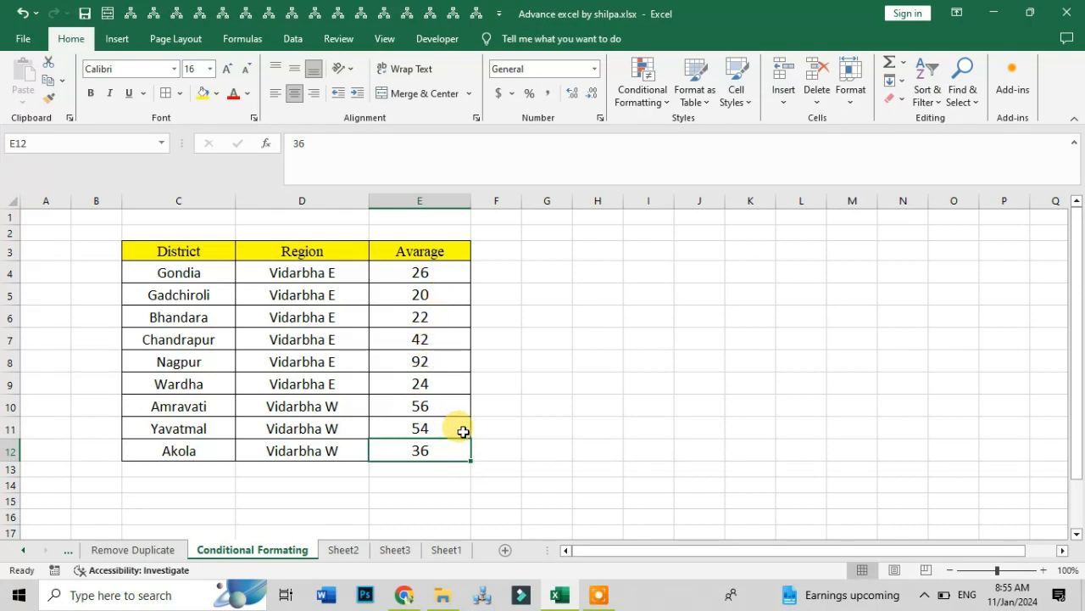
type("20")
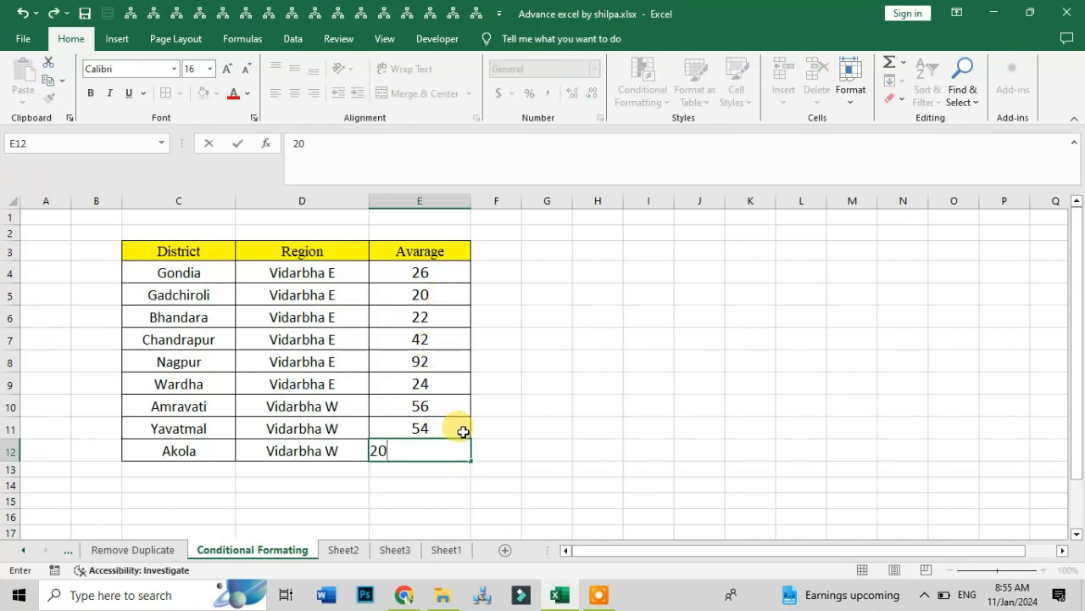
key("Tab")
- Preview a Duplicate Values highlight rule on the Avarage values, and cancel it
left_click_drag(449, 275, 445, 451)
left_click(653, 91)
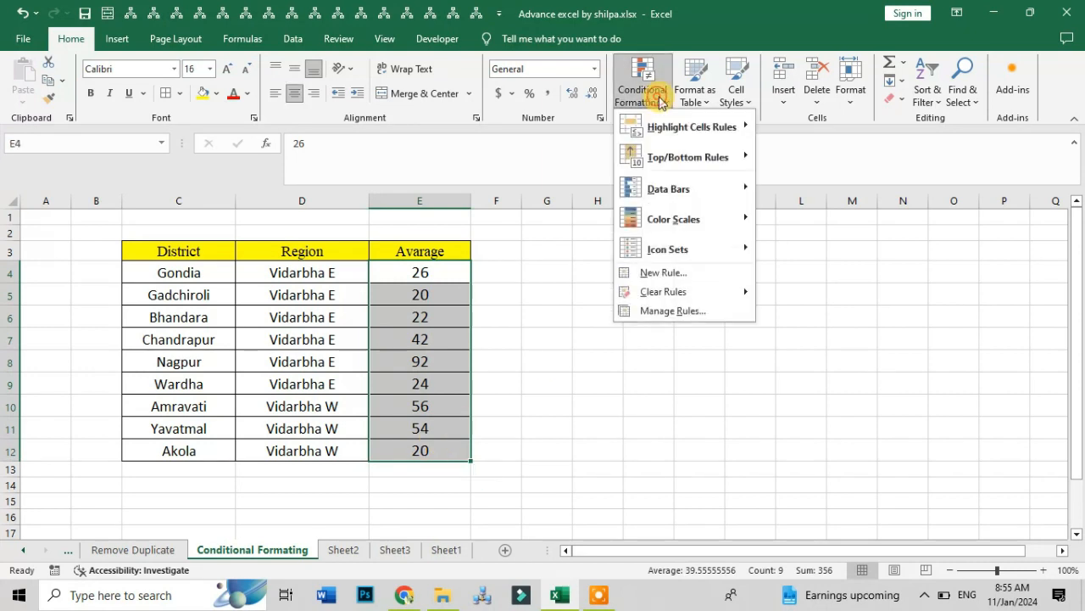
mouse_move(725, 127)
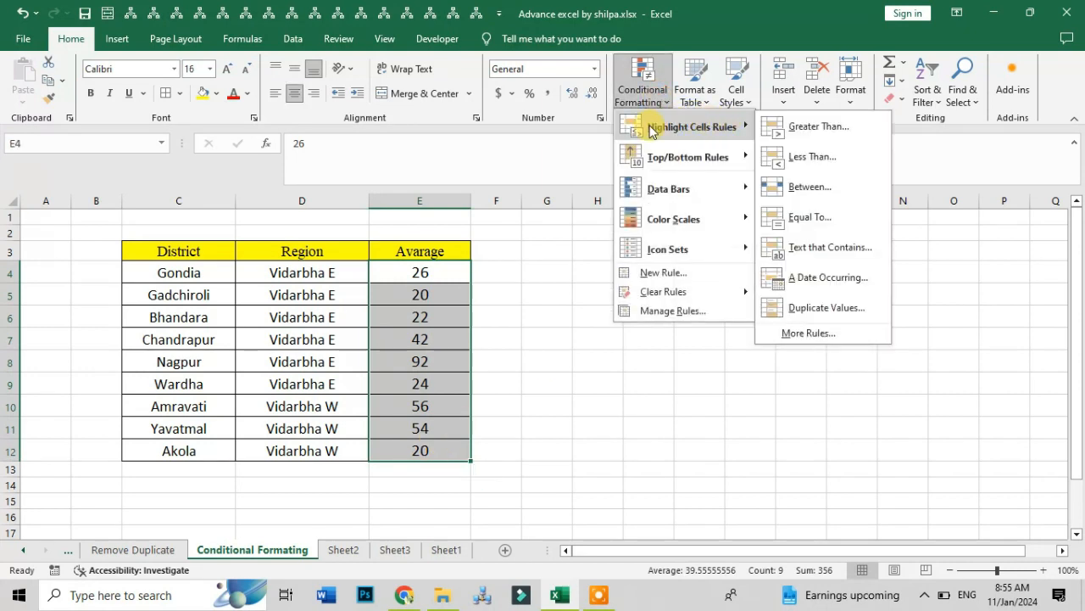
left_click(823, 307)
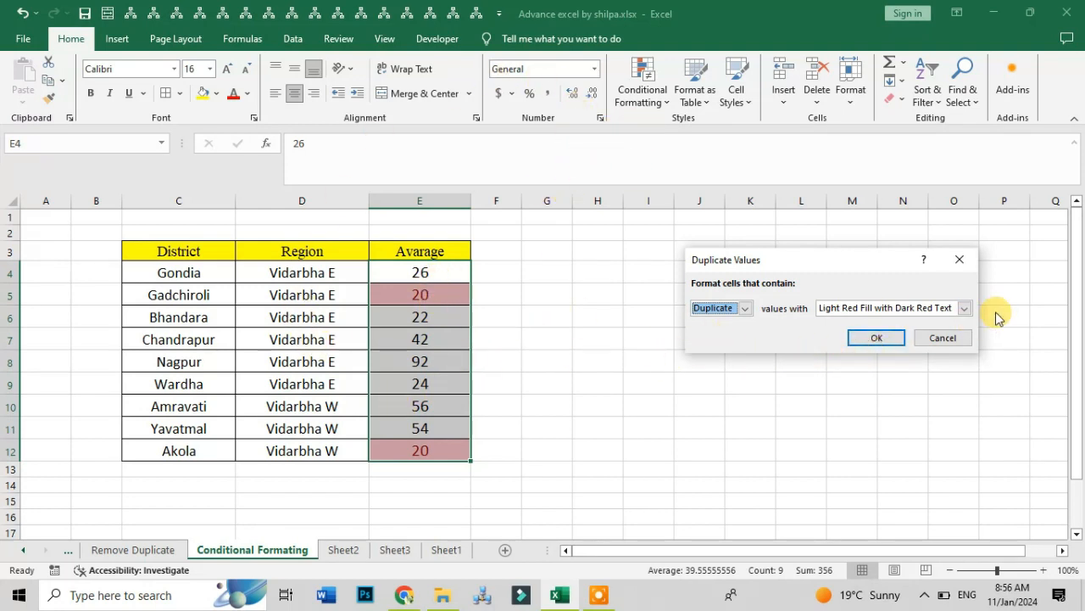
left_click(943, 338)
- Preview a Top 10 Items rule with the rank set to 5 on the Avarage values, and cancel it
left_click(643, 84)
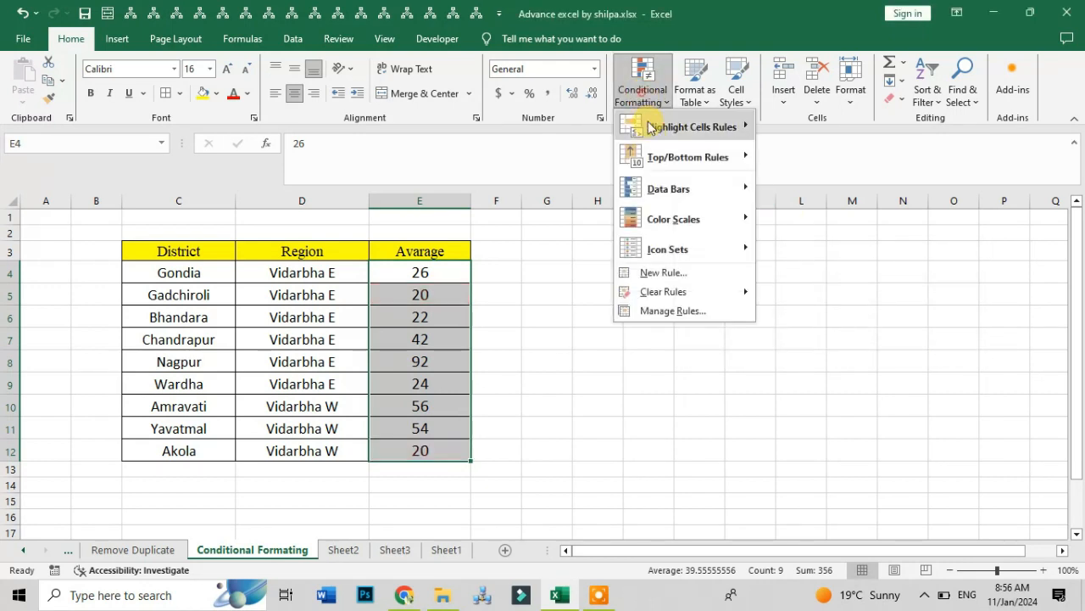
mouse_move(659, 138)
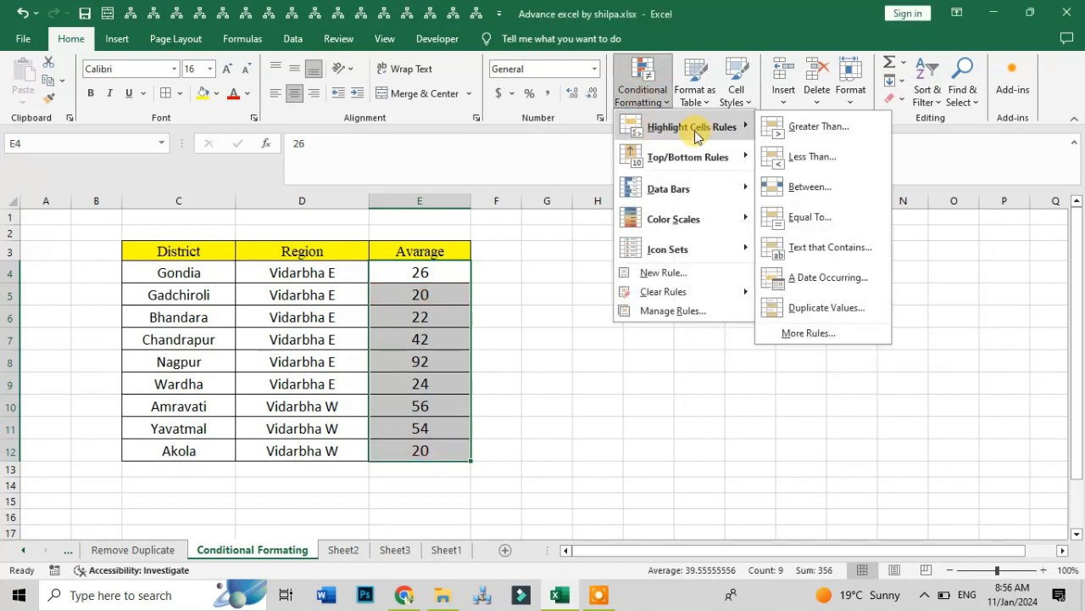
mouse_move(701, 169)
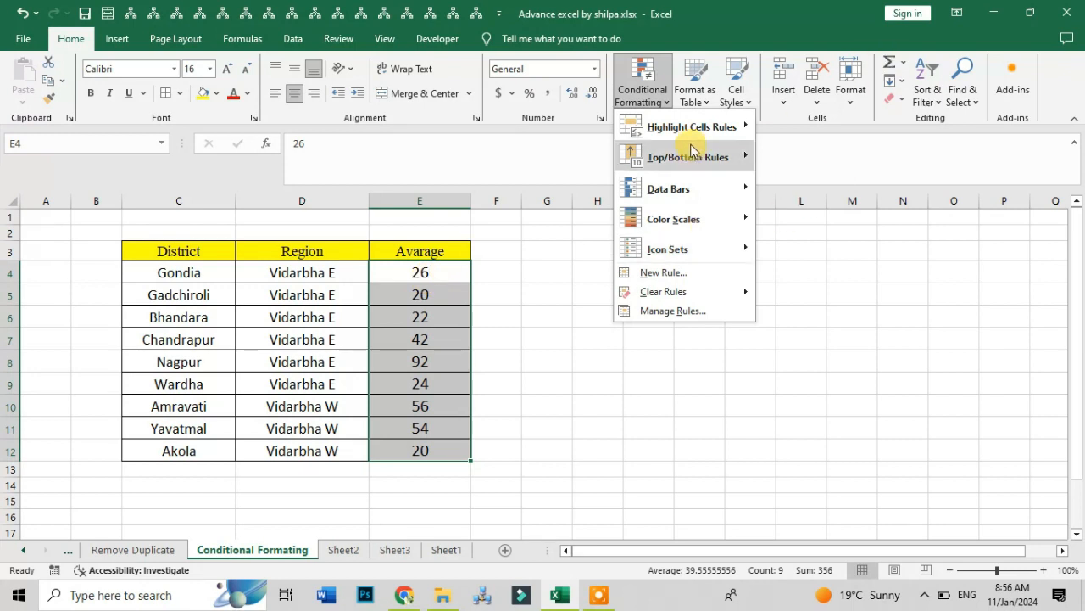
mouse_move(697, 158)
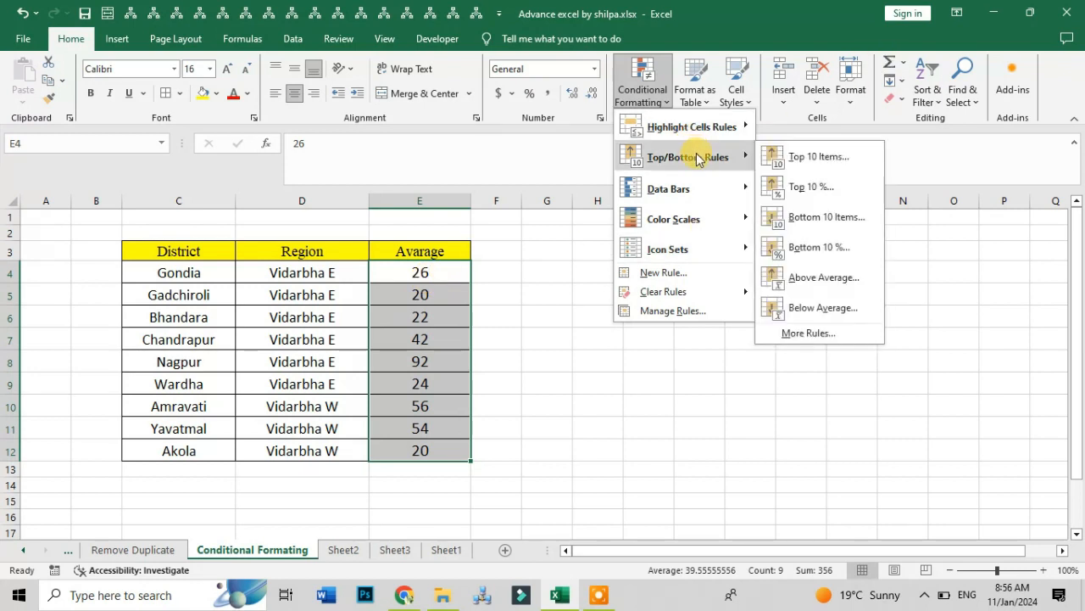
left_click(797, 157)
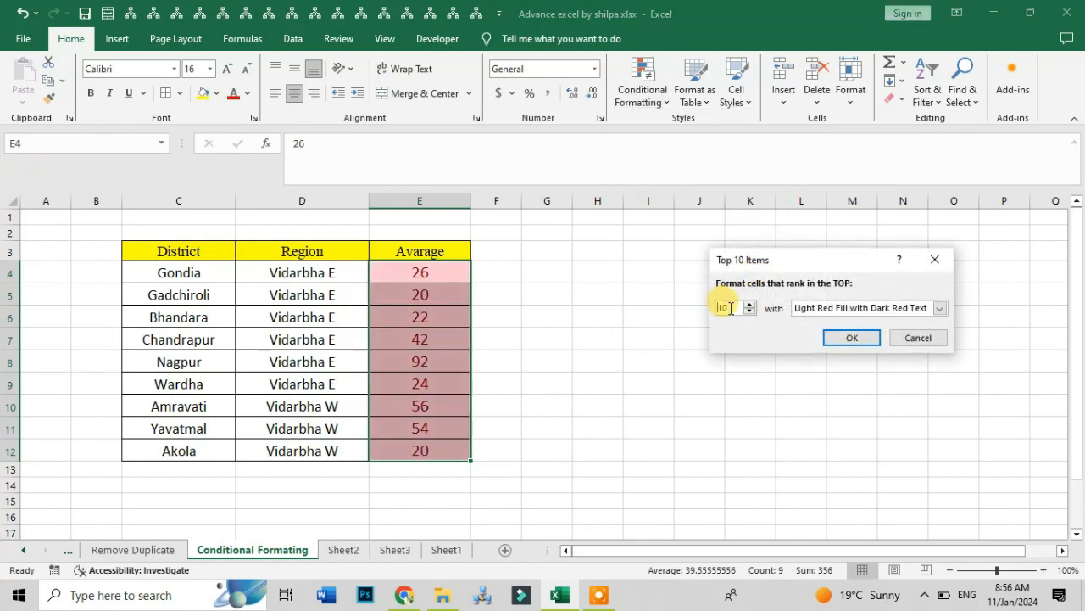
left_click_drag(732, 307, 715, 311)
type("5")
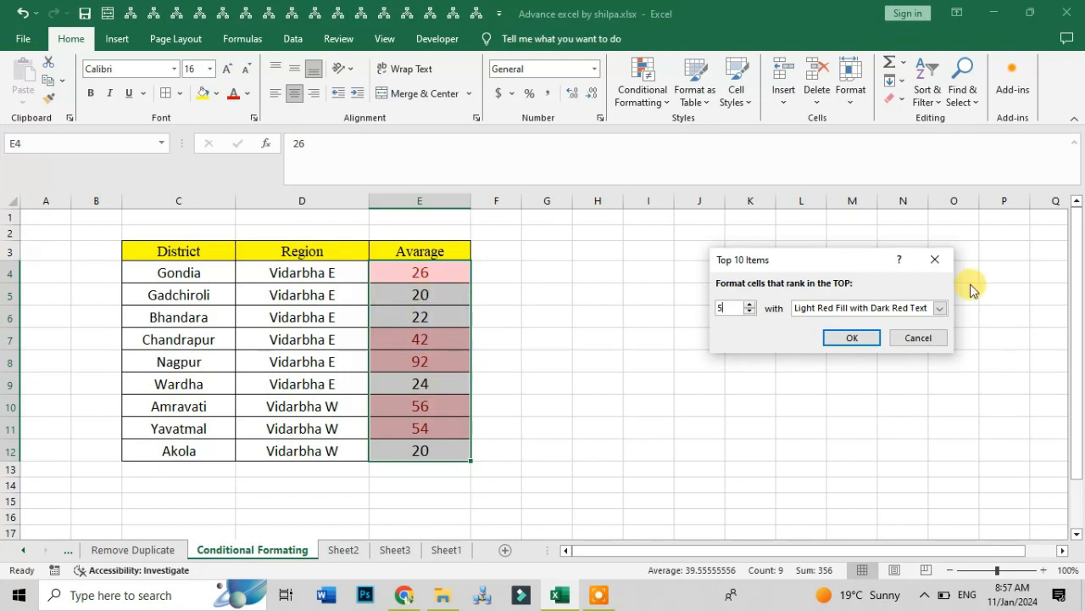
left_click(918, 338)
- Preview a Top 10% rule with the rank at 10% on the Avarage values, and cancel it
left_click(647, 101)
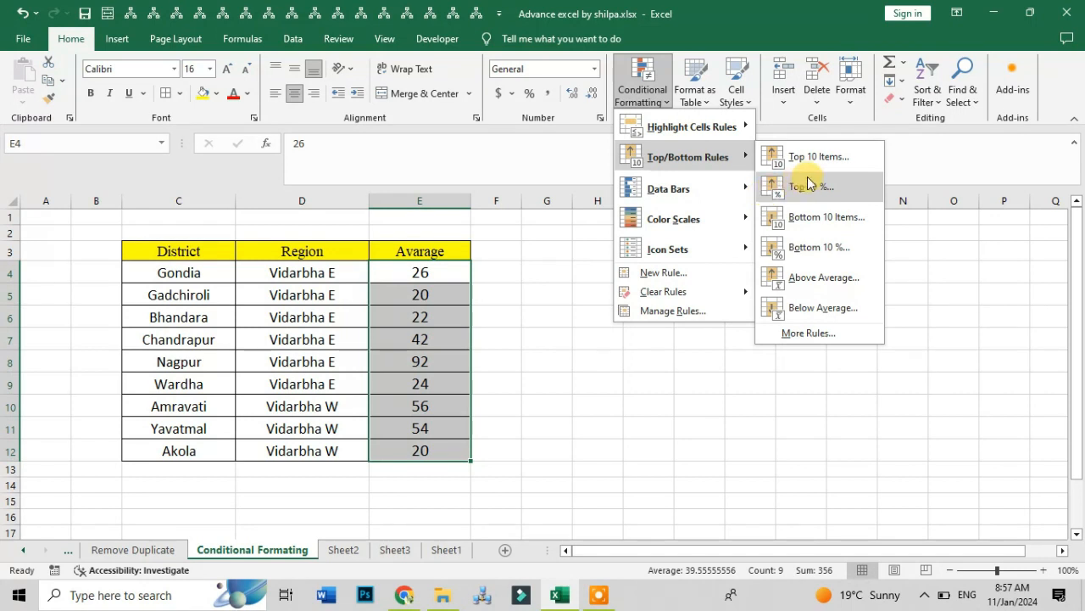
left_click(806, 185)
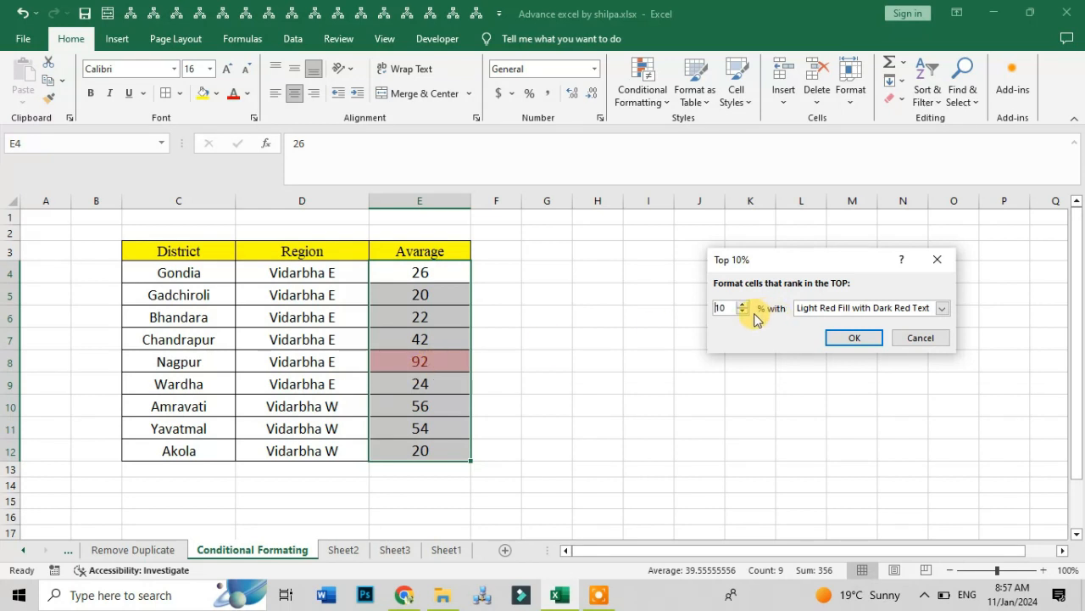
left_click(920, 339)
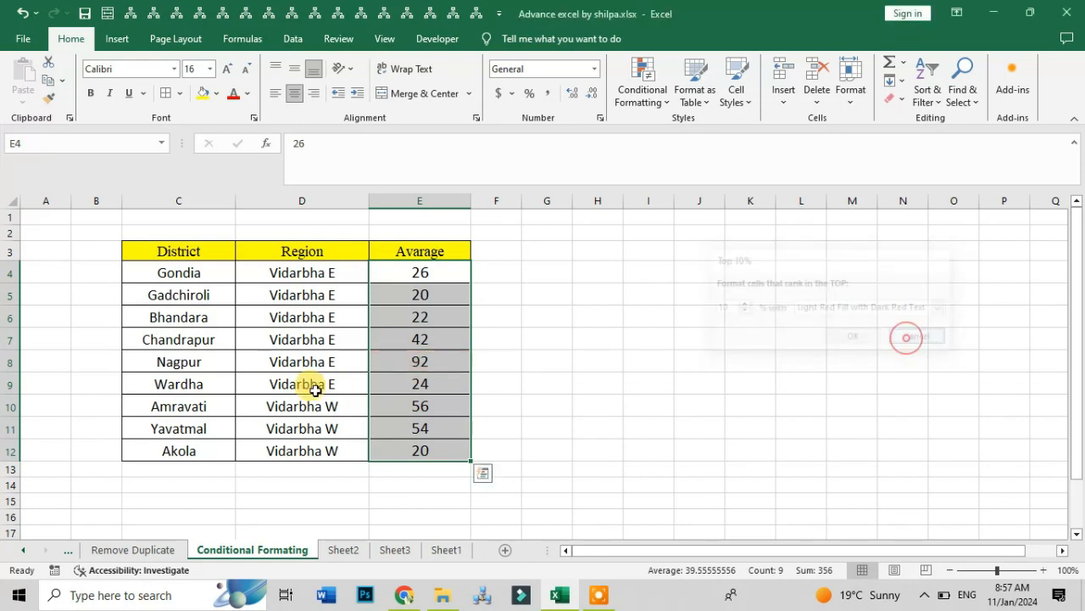
- Preview a Bottom 10 Items rule with the rank set to 5 on the Avarage values, and cancel it
left_click(643, 99)
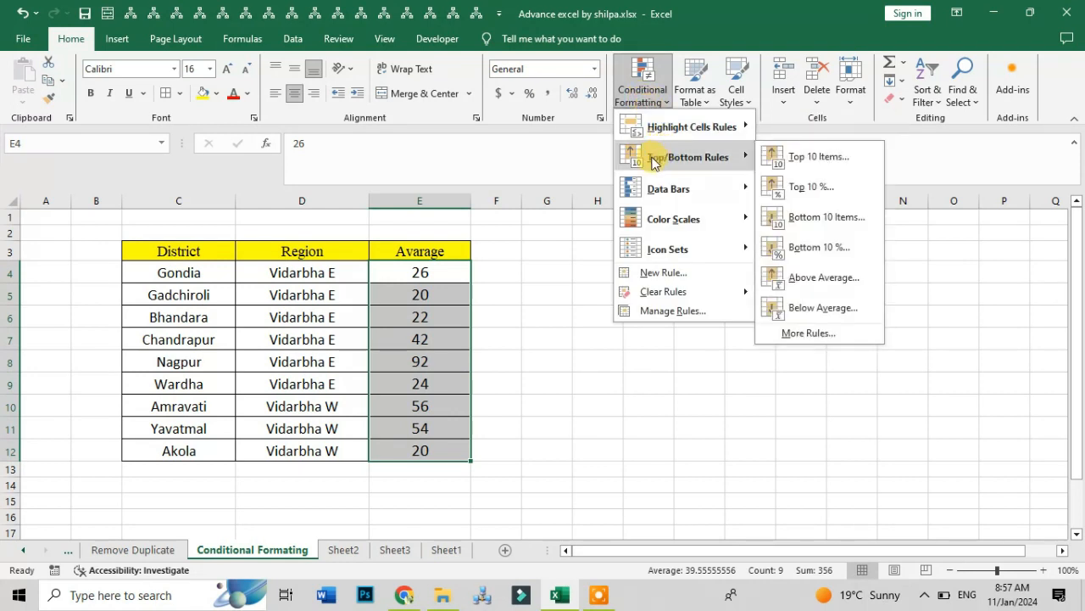
left_click(798, 221)
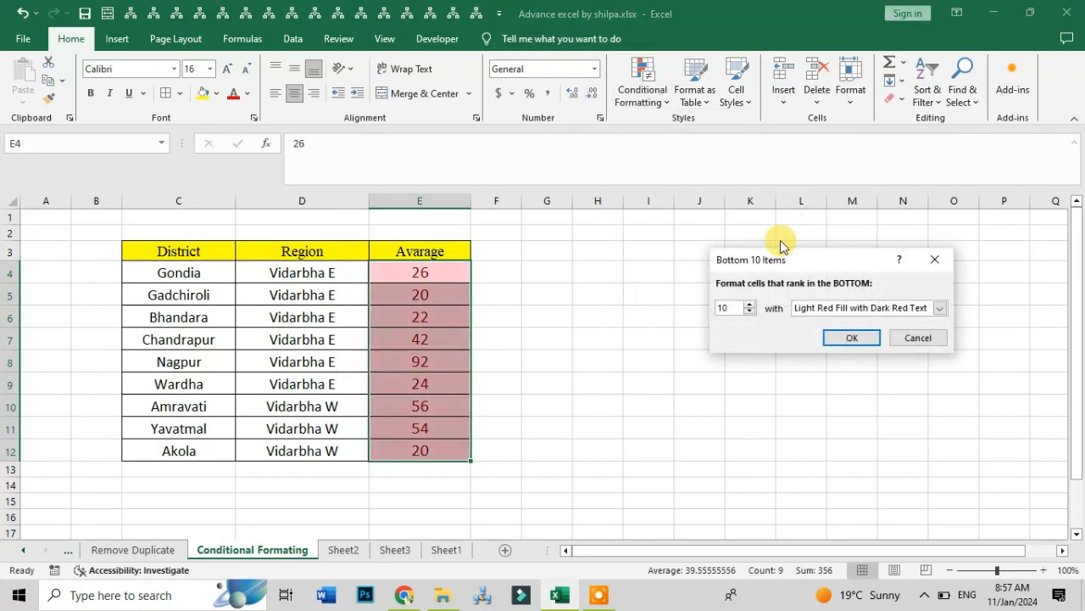
left_click(749, 312)
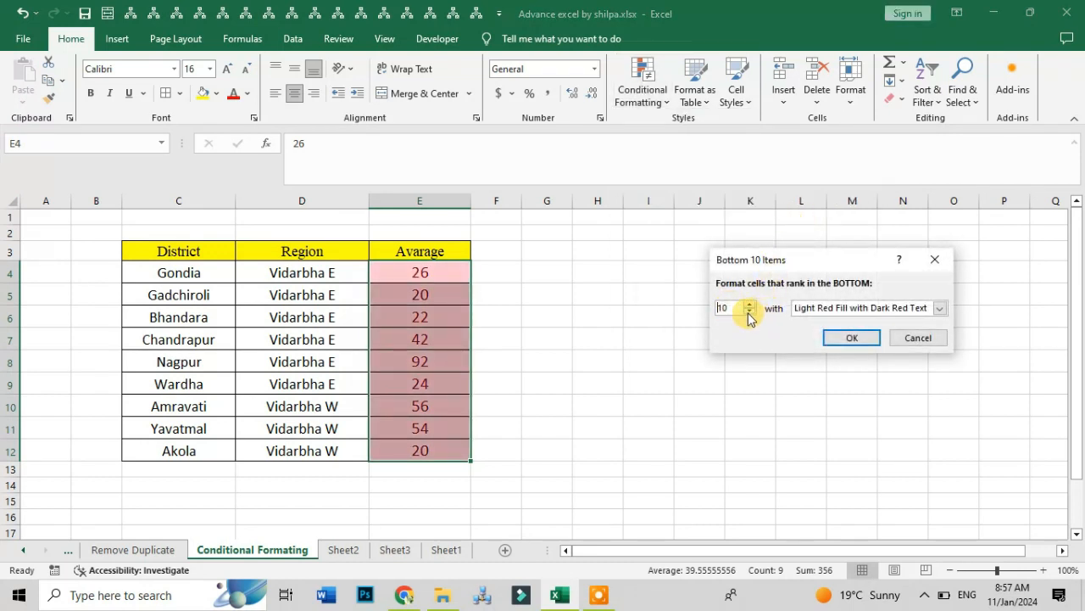
left_click(749, 312)
left_click(749, 312)
left_click(749, 312)
left_click(749, 312)
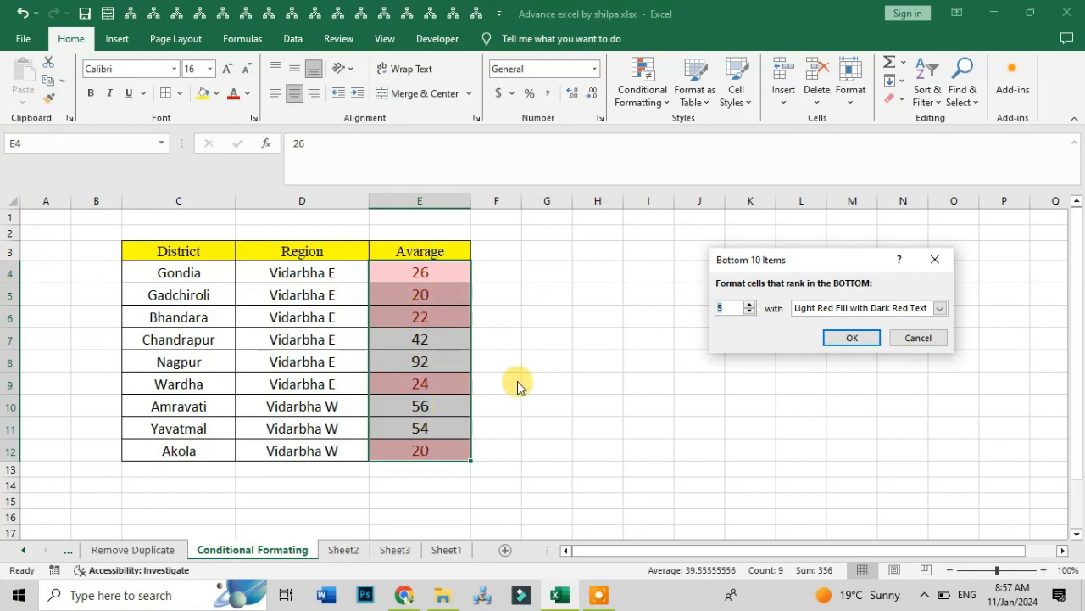
left_click(933, 346)
- Preview an Above Average rule with Light Red Fill with Dark Red Text on the Avarage values, and cancel it
left_click(643, 95)
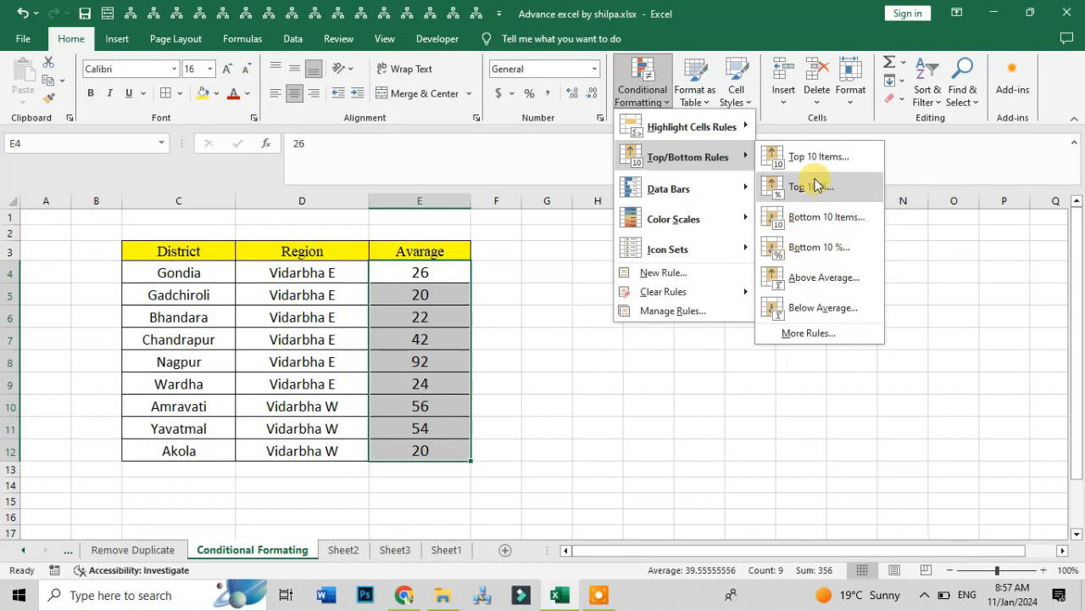
left_click(819, 280)
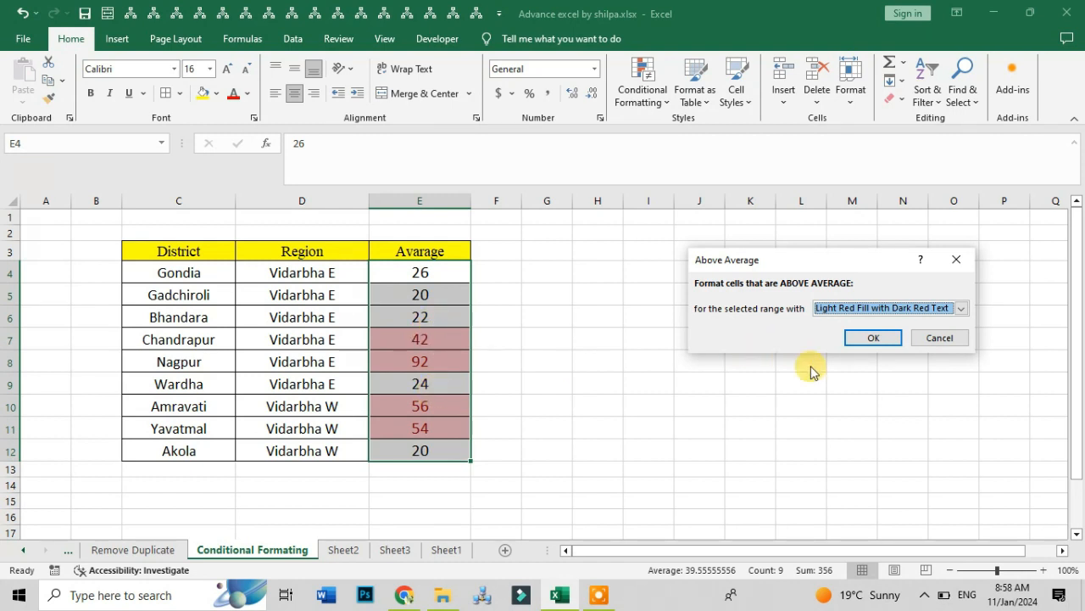
left_click(932, 338)
- Calculate the average of the Avarage values in cell E14, and clear the result from the cell
left_click(650, 363)
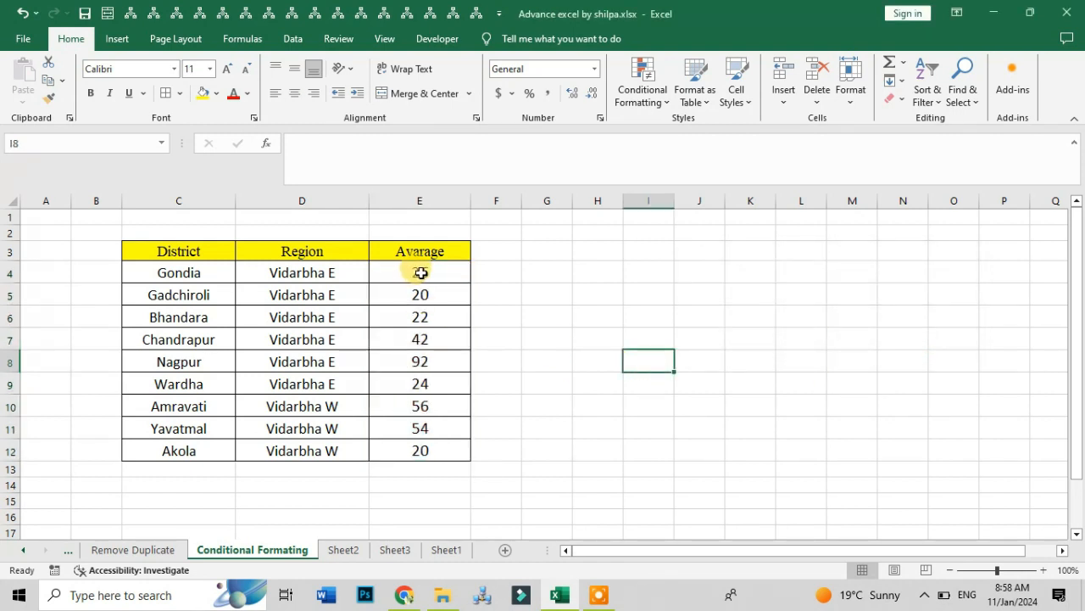
left_click_drag(422, 273, 408, 474)
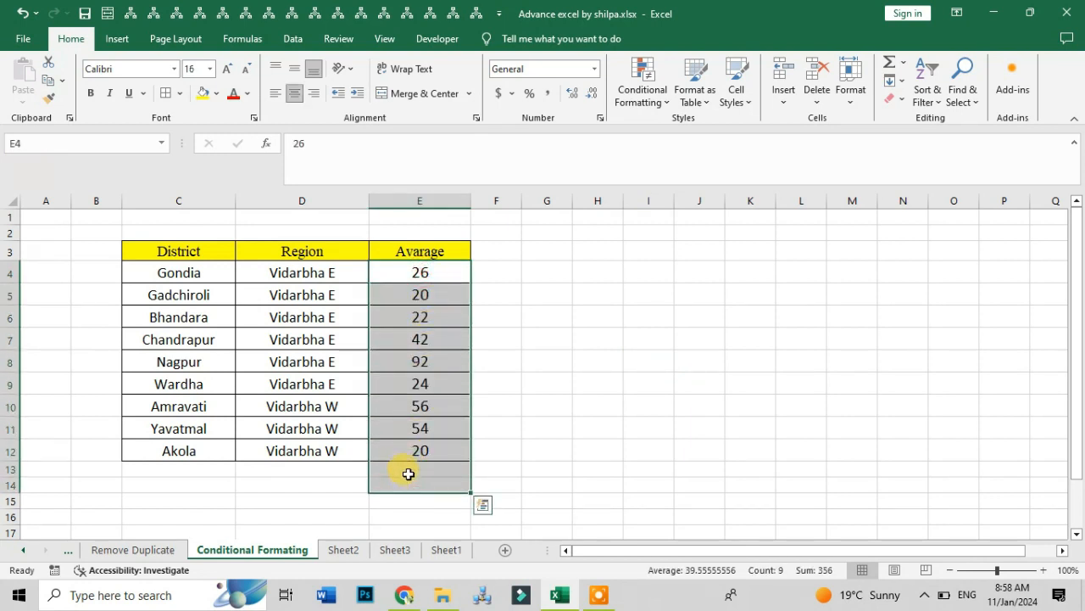
left_click(905, 66)
left_click(922, 104)
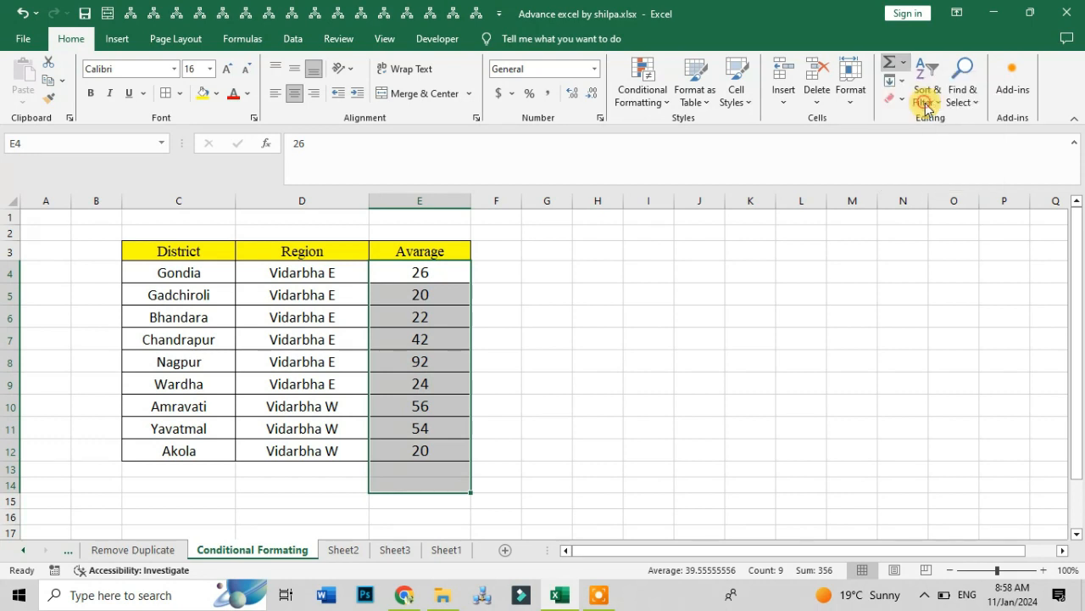
left_click(446, 489)
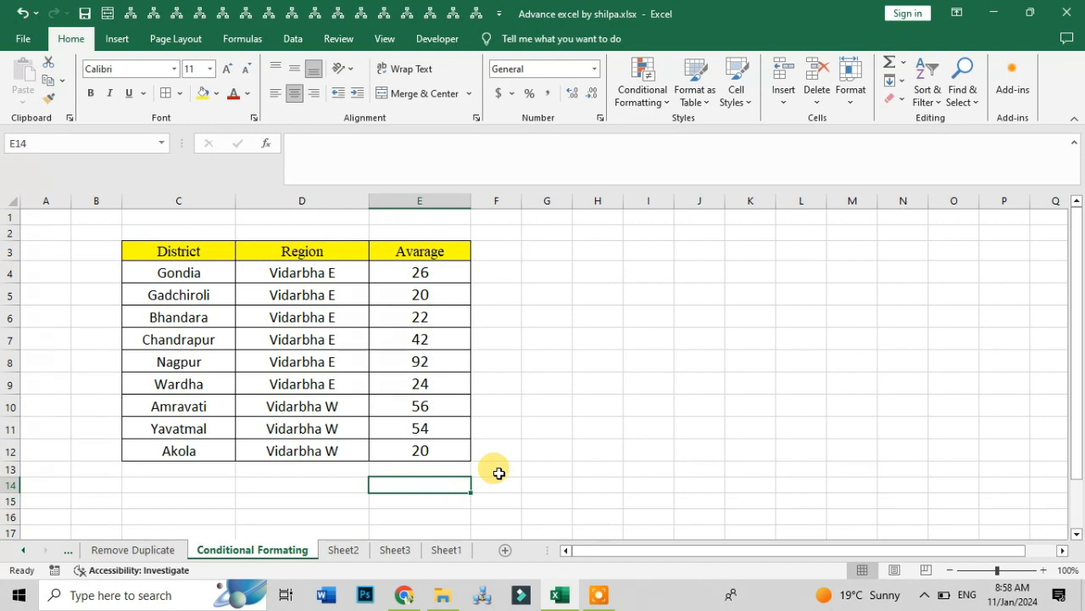
- Preview the Above Average rule once more on cells E4 to E12, and cancel it
left_click_drag(460, 272, 440, 442)
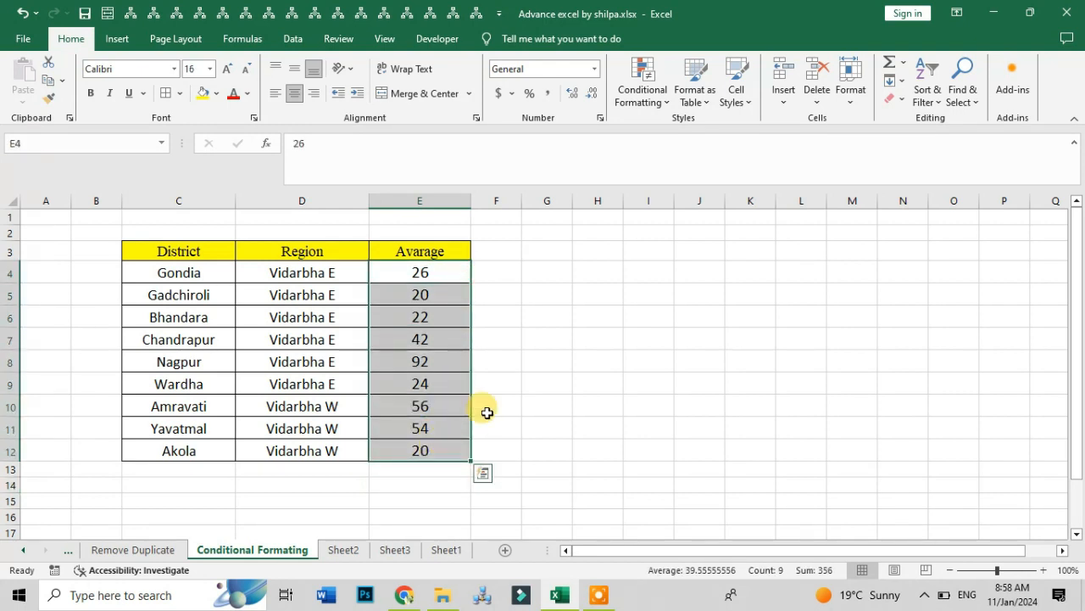
left_click(654, 98)
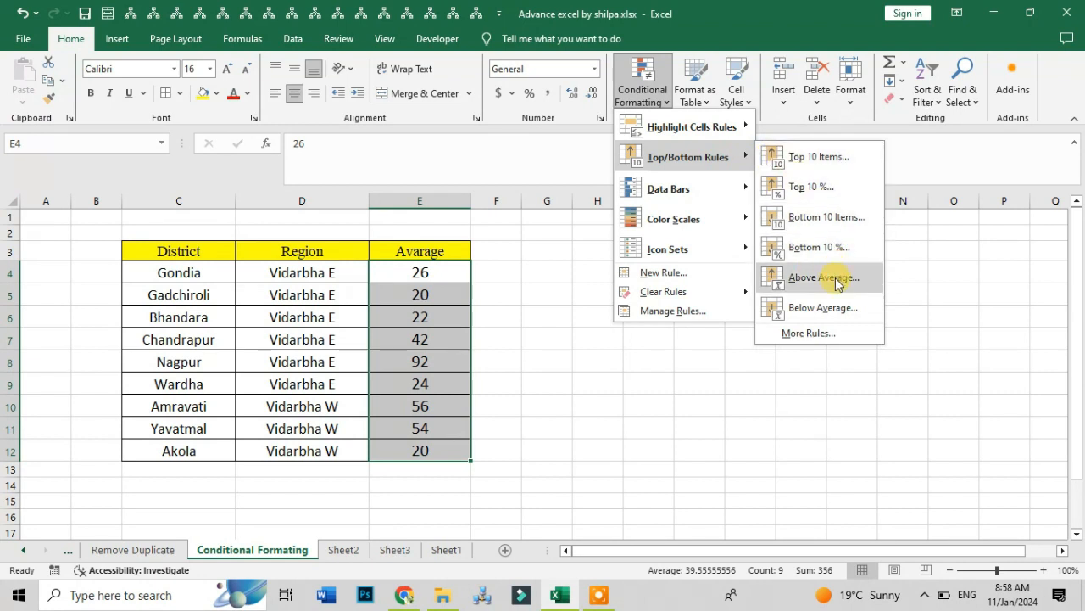
left_click(837, 283)
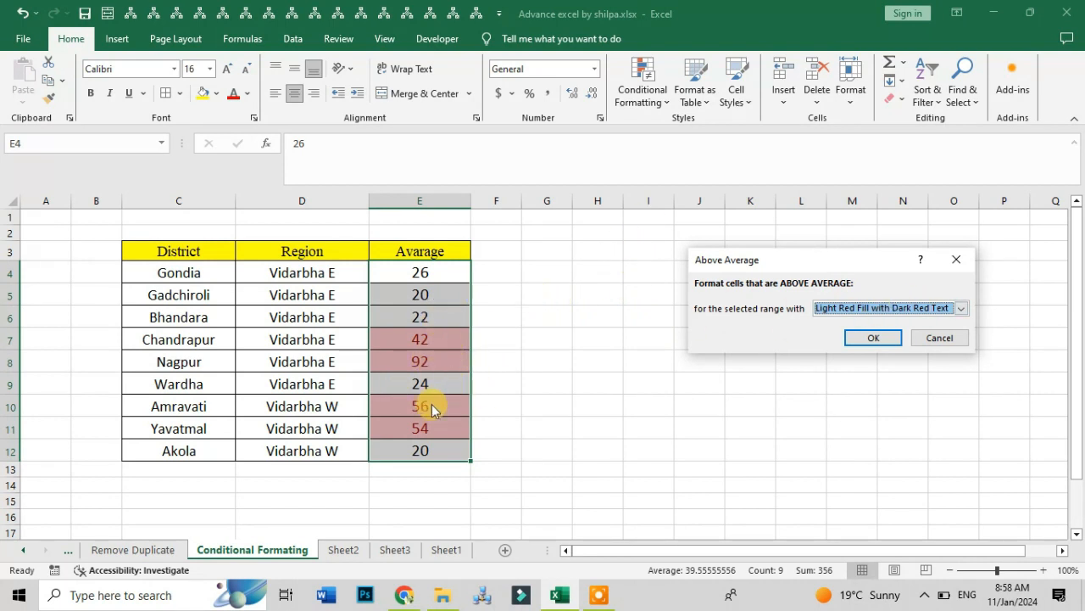
left_click(940, 339)
- Preview a Below Average rule with Light Red Fill with Dark Red Text on the Avarage values, and cancel it
left_click(642, 85)
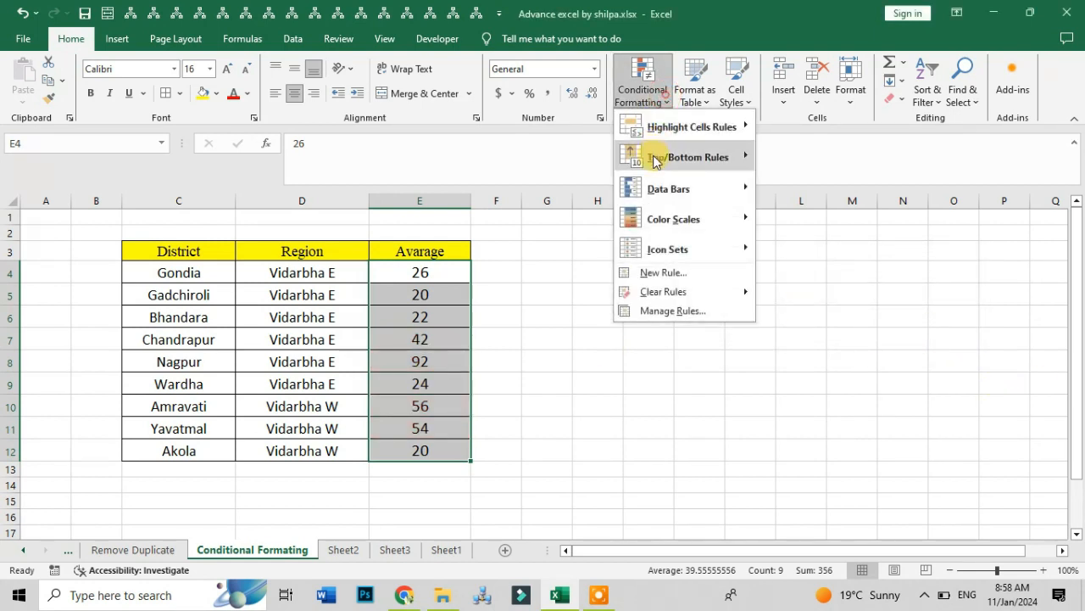
mouse_move(678, 166)
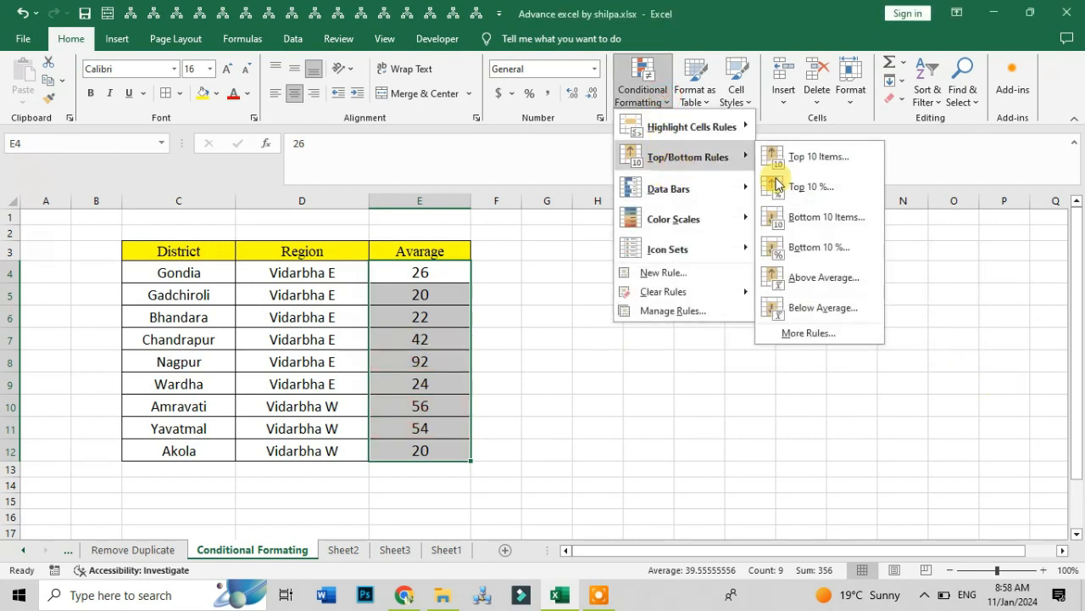
left_click(837, 317)
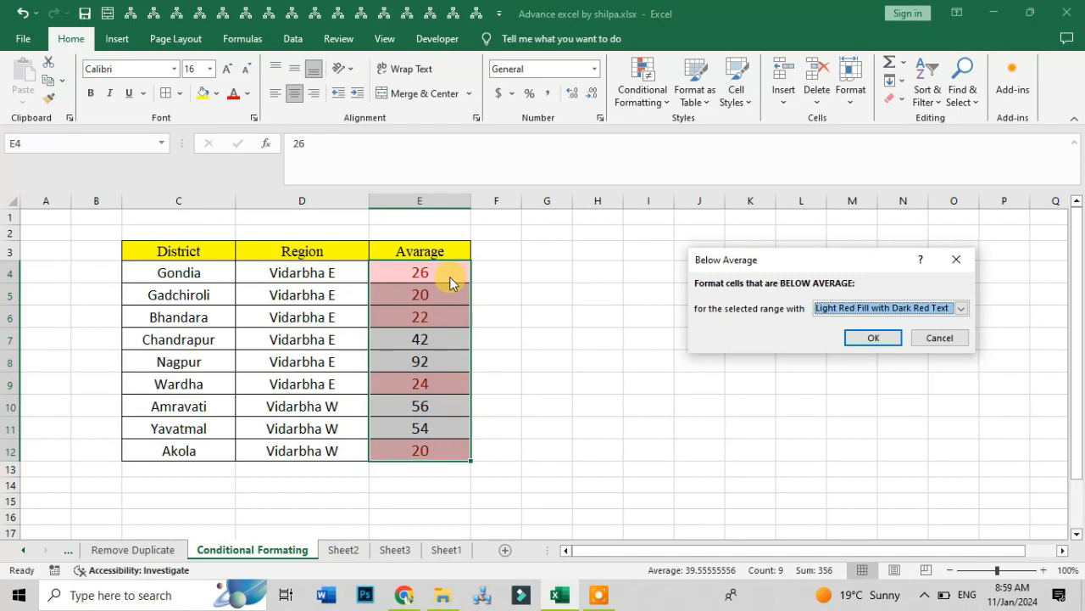
left_click(938, 337)
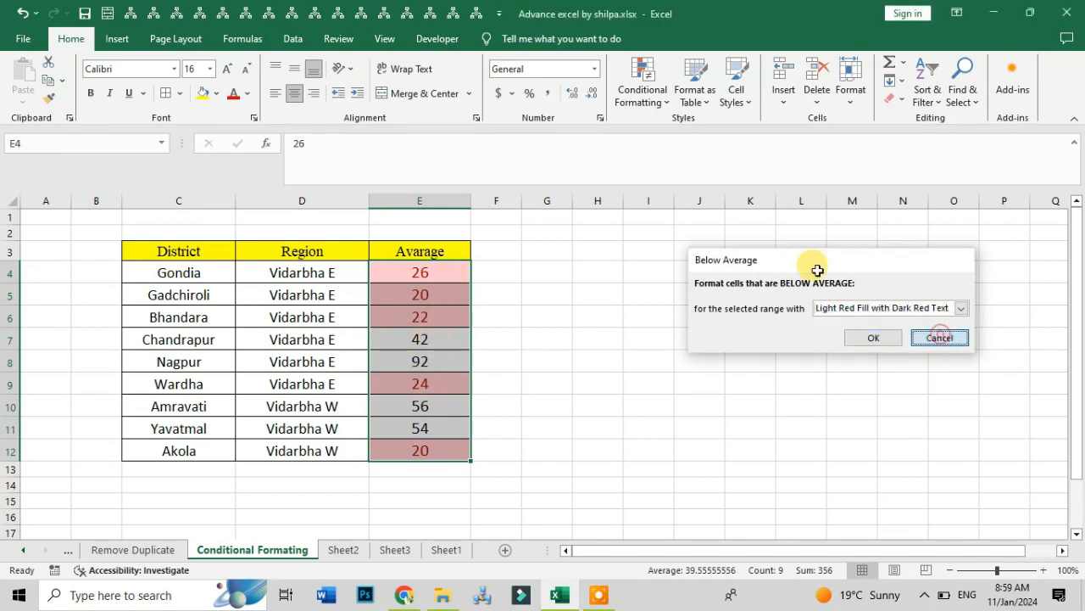
- Apply light blue gradient-fill data bars to the Avarage values and inspect the bars of Gadchiroli and Akola
left_click(653, 108)
mouse_move(659, 156)
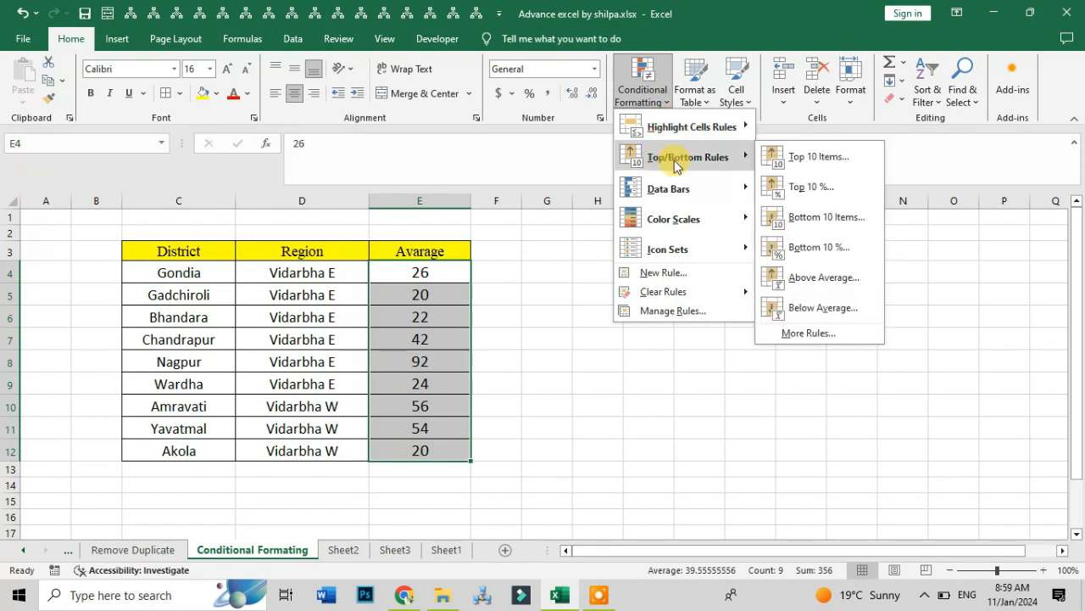
mouse_move(674, 195)
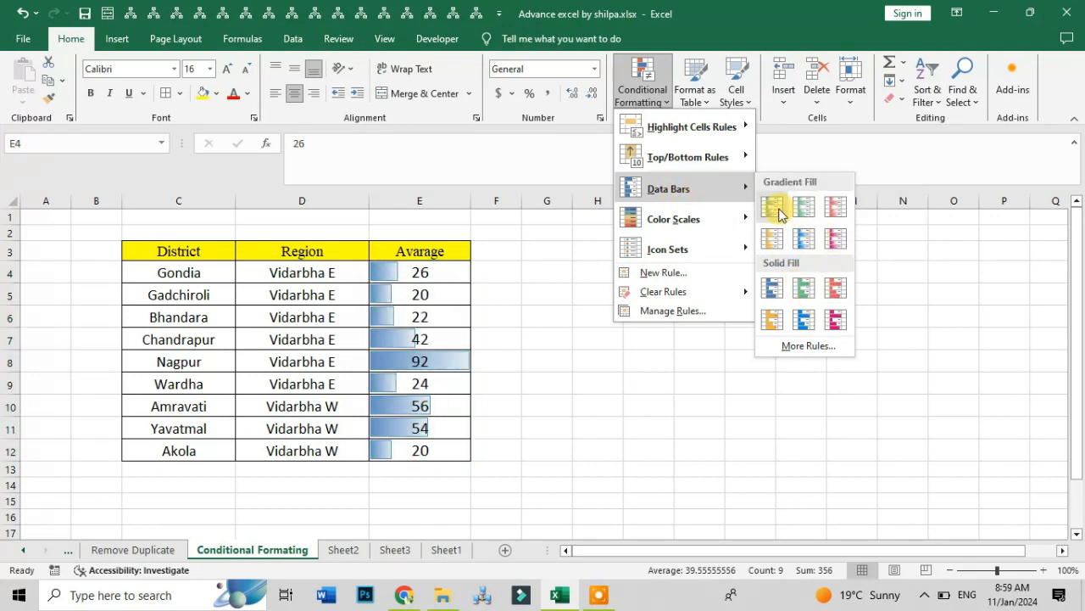
left_click(802, 246)
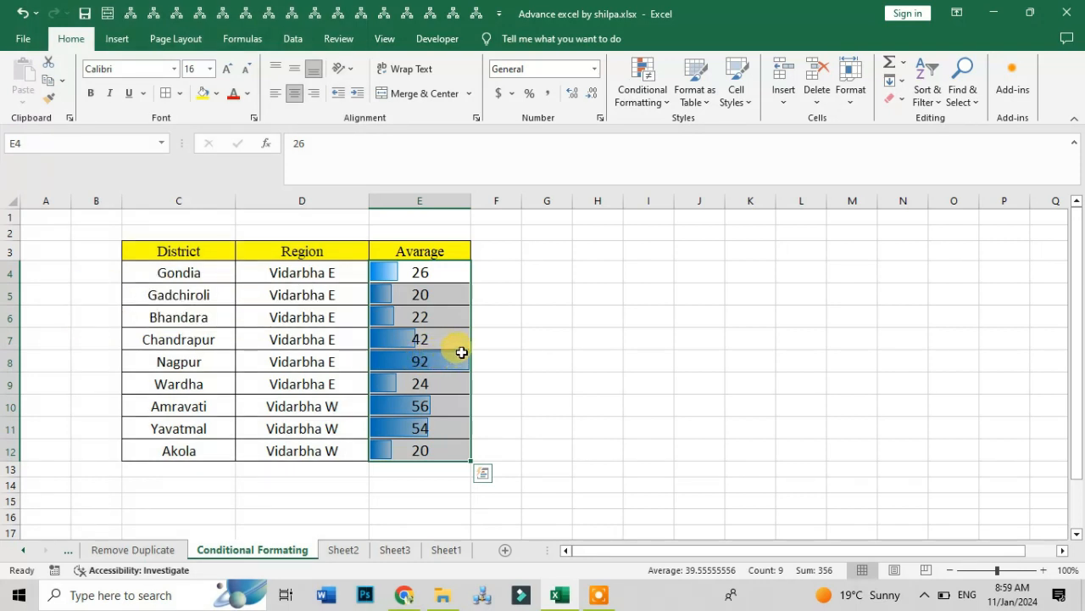
left_click(391, 292)
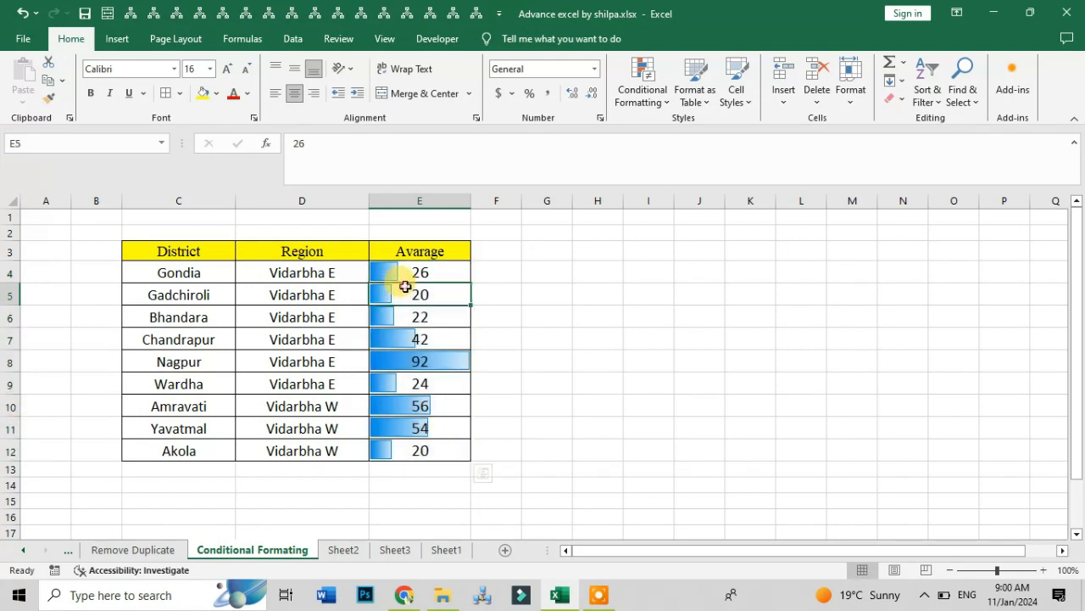
left_click(400, 451)
- Preview the Green - Yellow - Red Color Scale on the Avarage values without applying it, and undo the data bars
left_click_drag(444, 272, 421, 448)
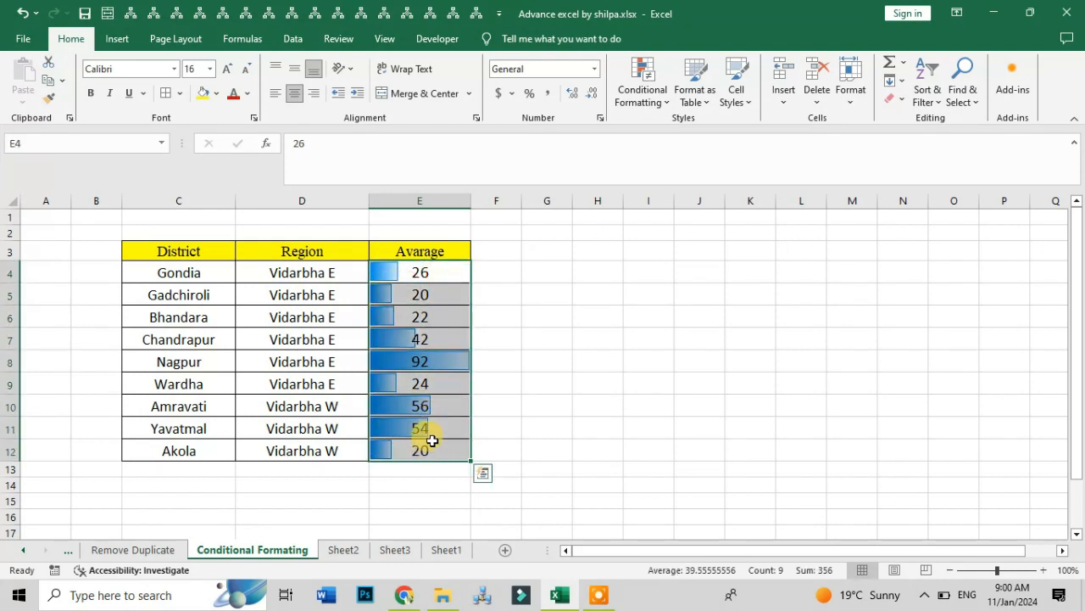
left_click(642, 90)
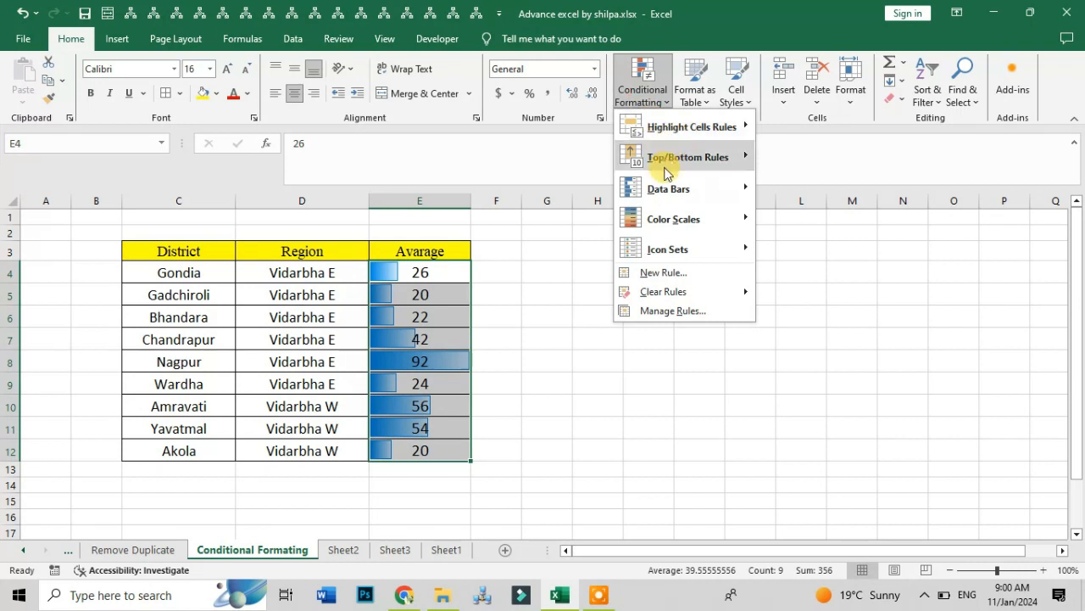
mouse_move(670, 190)
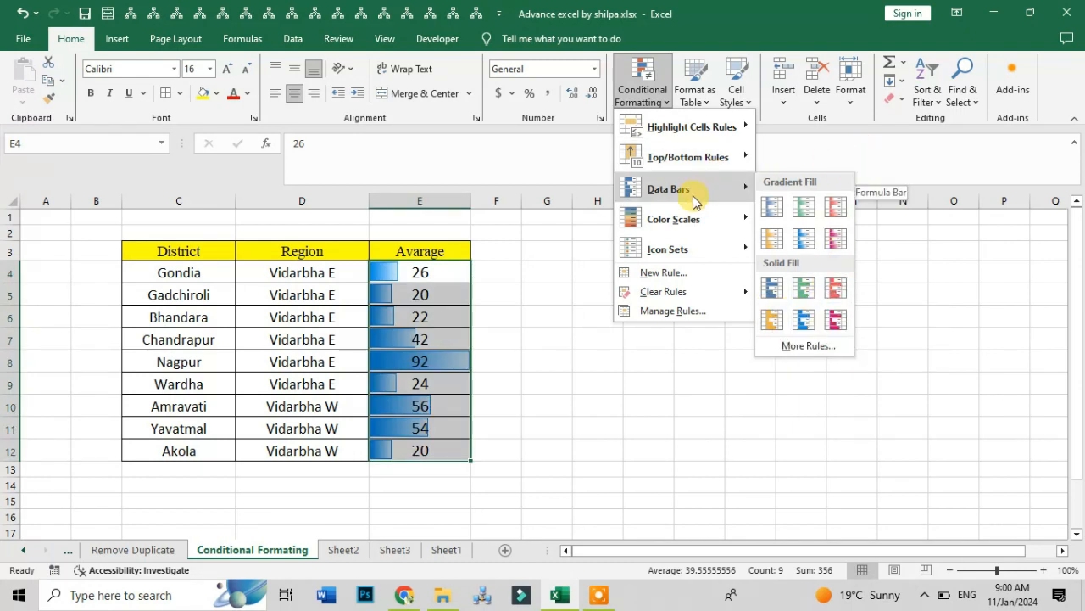
mouse_move(678, 222)
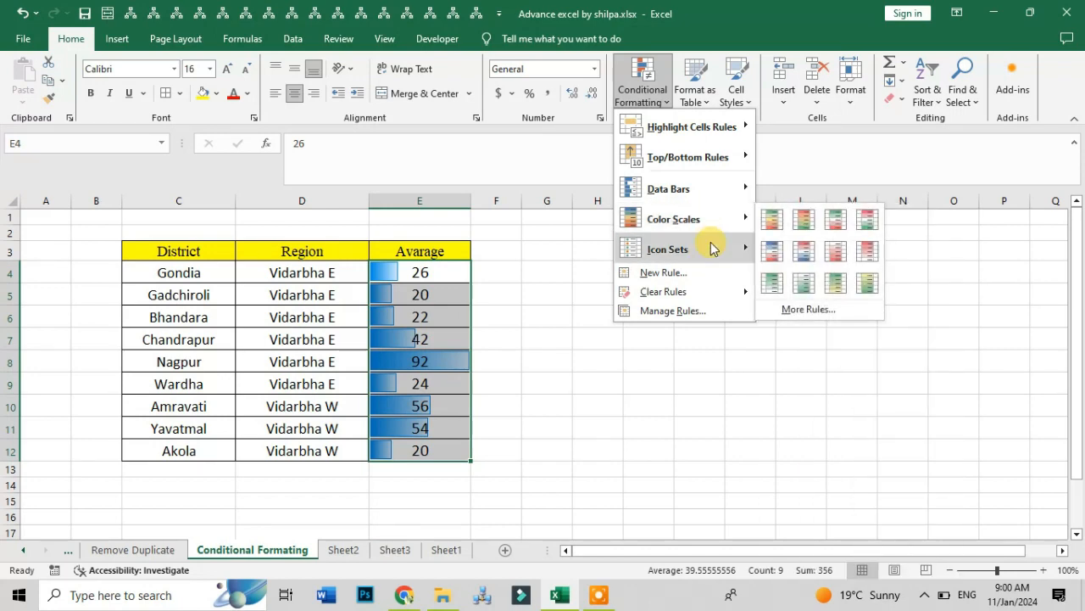
mouse_move(738, 218)
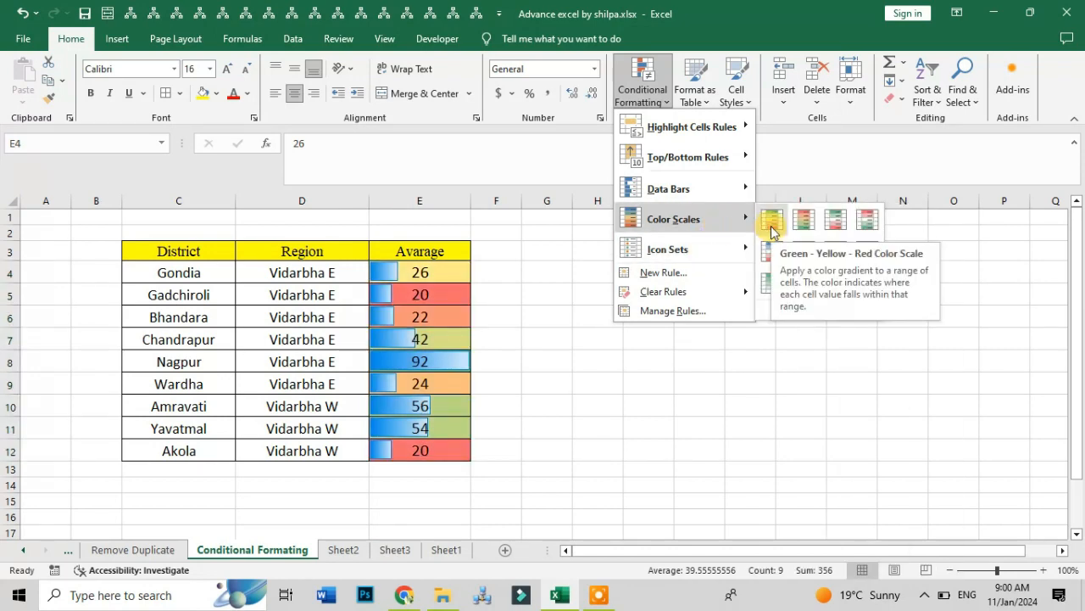
left_click(509, 259)
left_click(451, 272)
key("ctrl+z")
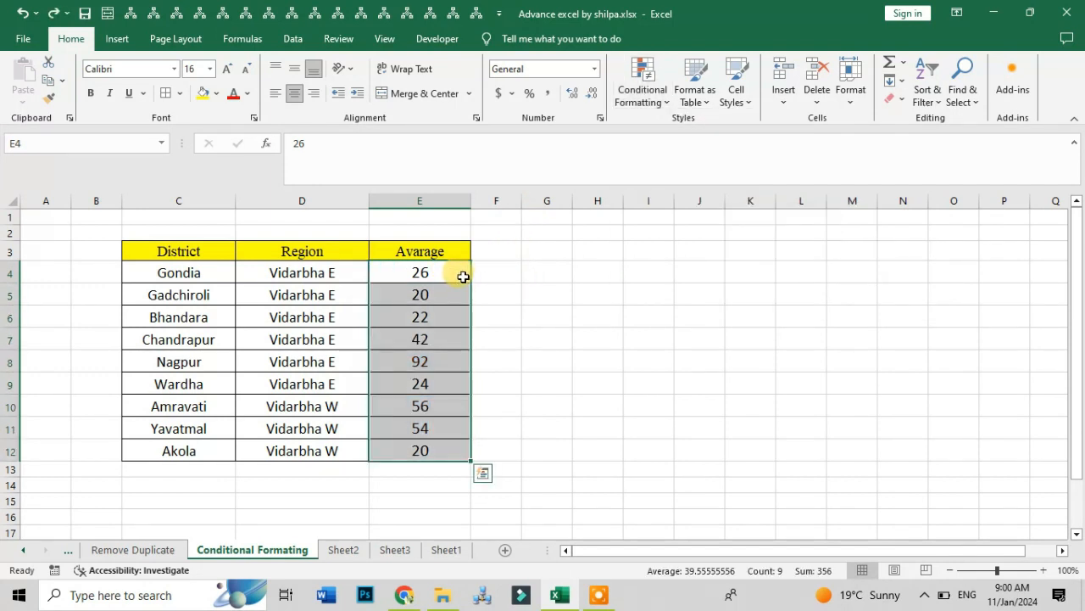
- Look through the available Icon Sets for the Avarage values, and leave the conditional formatting options without applying any
left_click(646, 99)
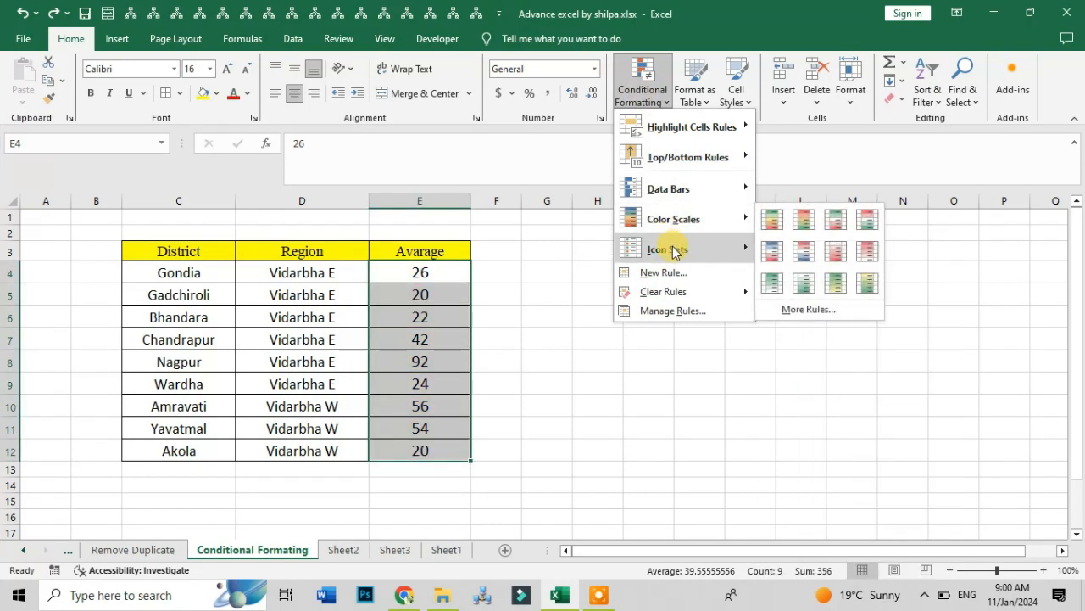
mouse_move(673, 258)
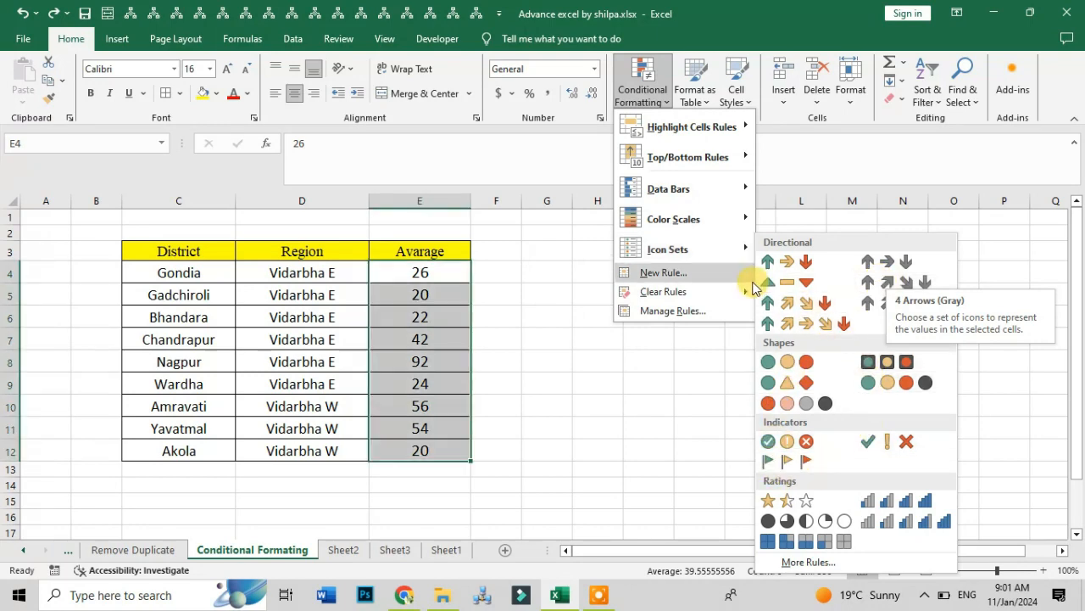
left_click(659, 100)
left_click(659, 99)
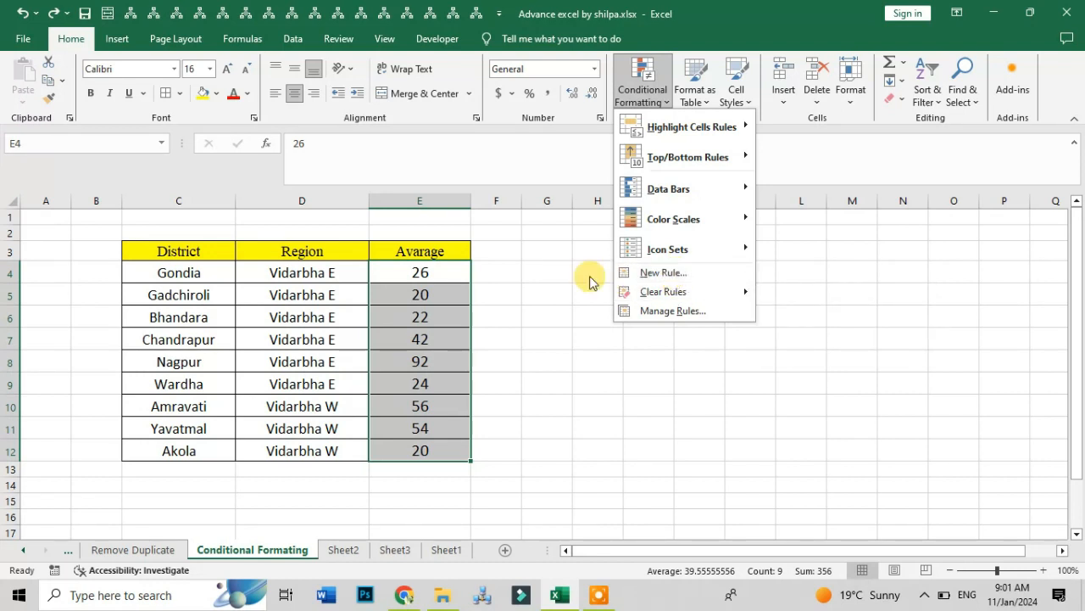
left_click(500, 270)
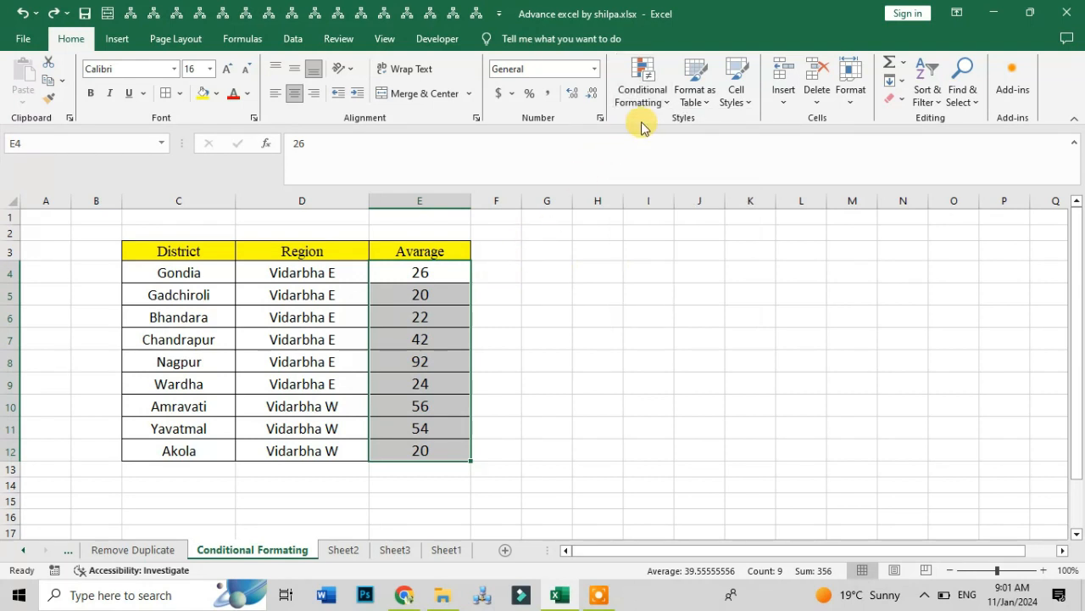